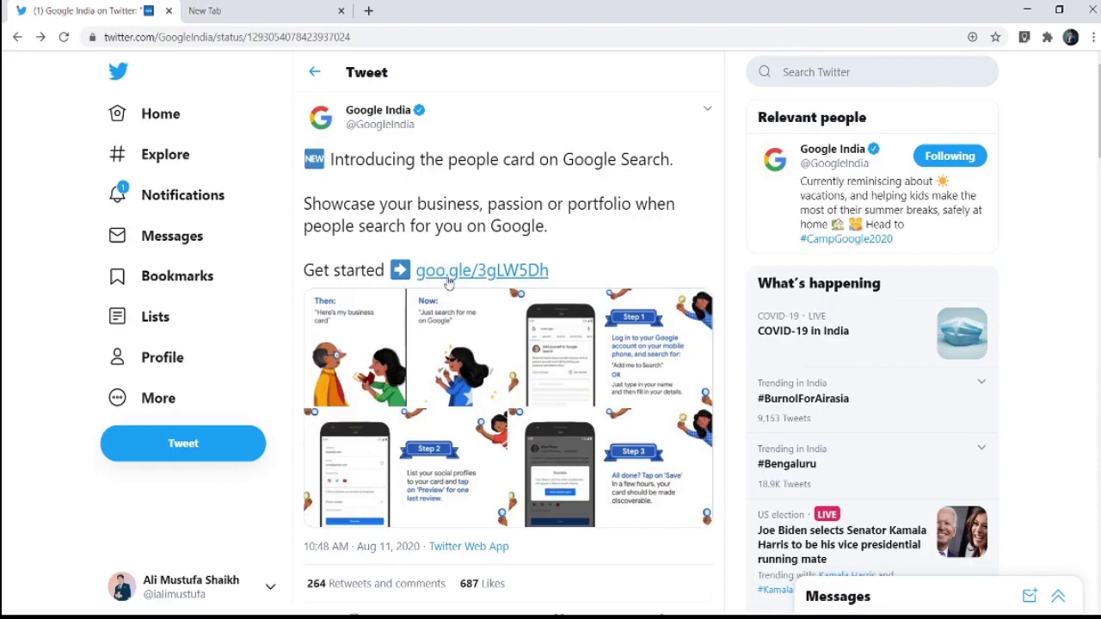
- Look at the first two images attached to the people card tweet and close the image viewer
{"action": "left_click", "coordinate": [407, 361]}
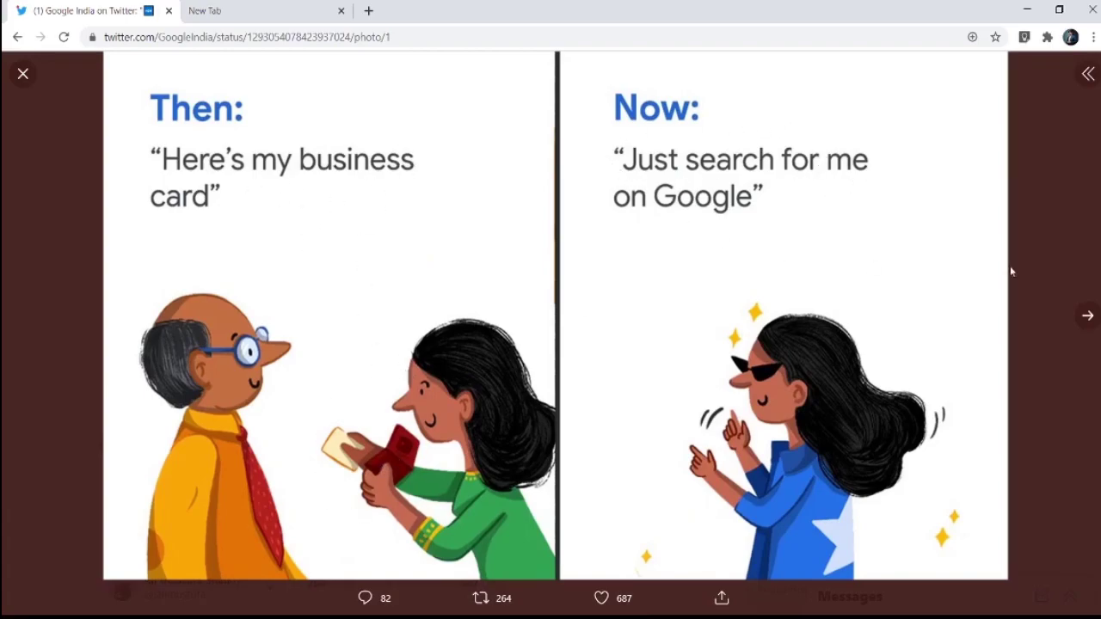
{"action": "left_click", "coordinate": [1087, 316]}
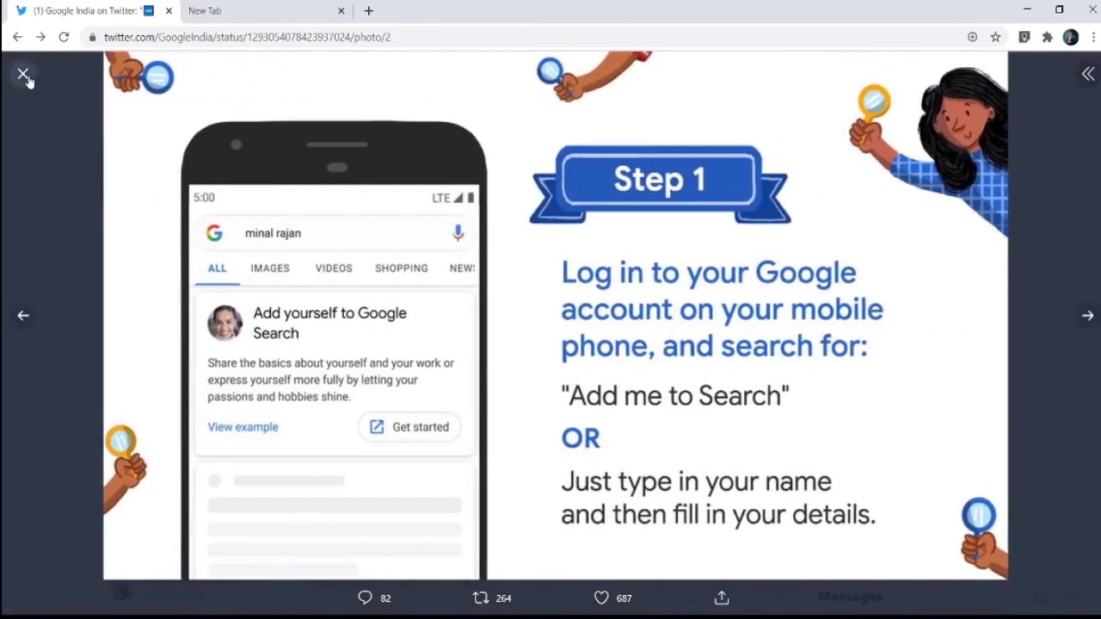
{"action": "left_click", "coordinate": [23, 74]}
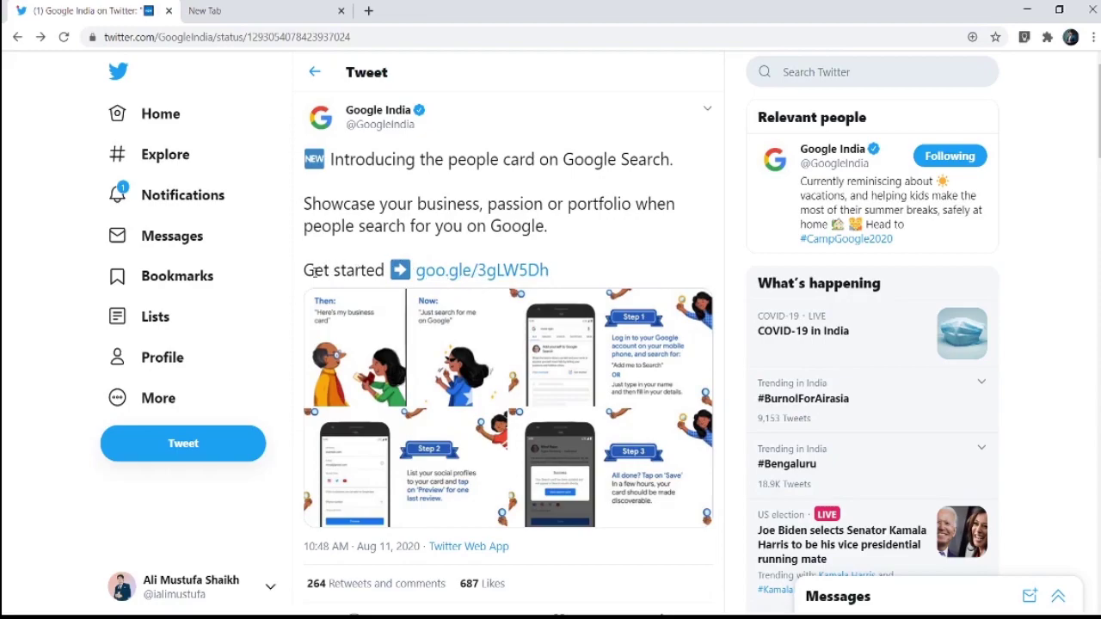
- Open the goo.gle/3gLW5Dh get-started link from the people card tweet
{"action": "left_click_drag", "start_coordinate": [305, 273], "coordinate": [365, 272]}
{"action": "left_click", "coordinate": [379, 271]}
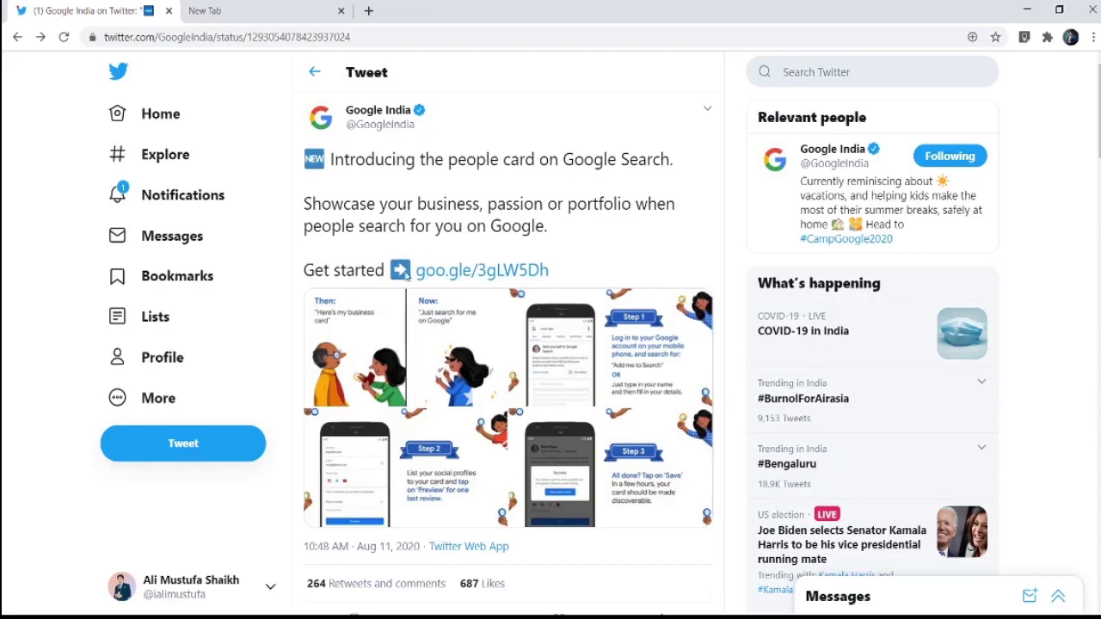
{"action": "left_click", "coordinate": [460, 273]}
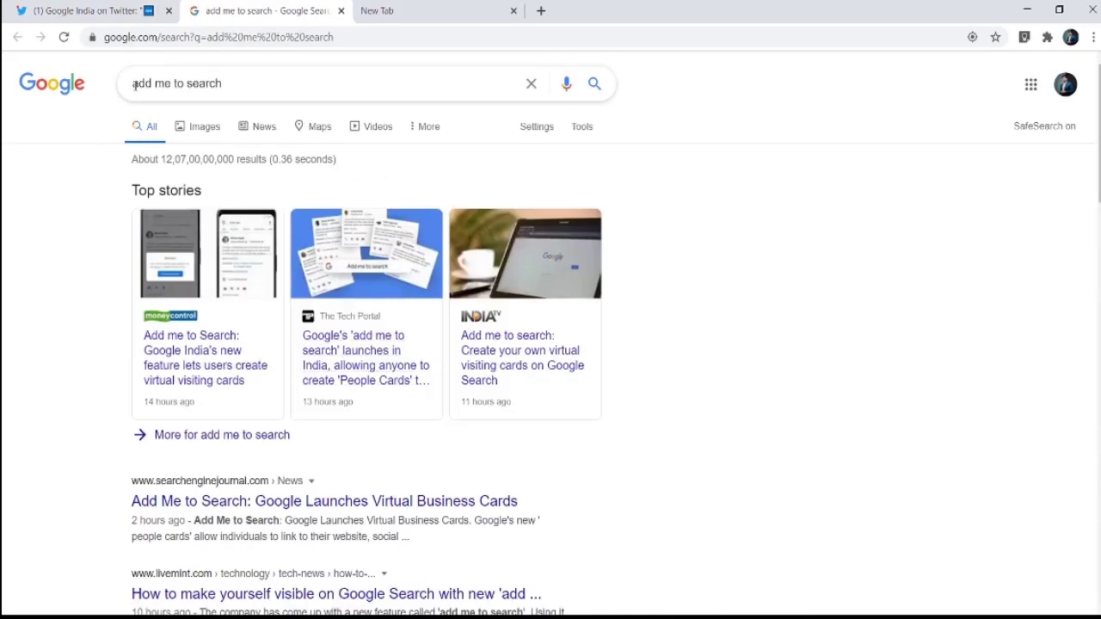
{"action": "left_click_drag", "start_coordinate": [134, 86], "coordinate": [252, 82]}
{"action": "left_click", "coordinate": [254, 83]}
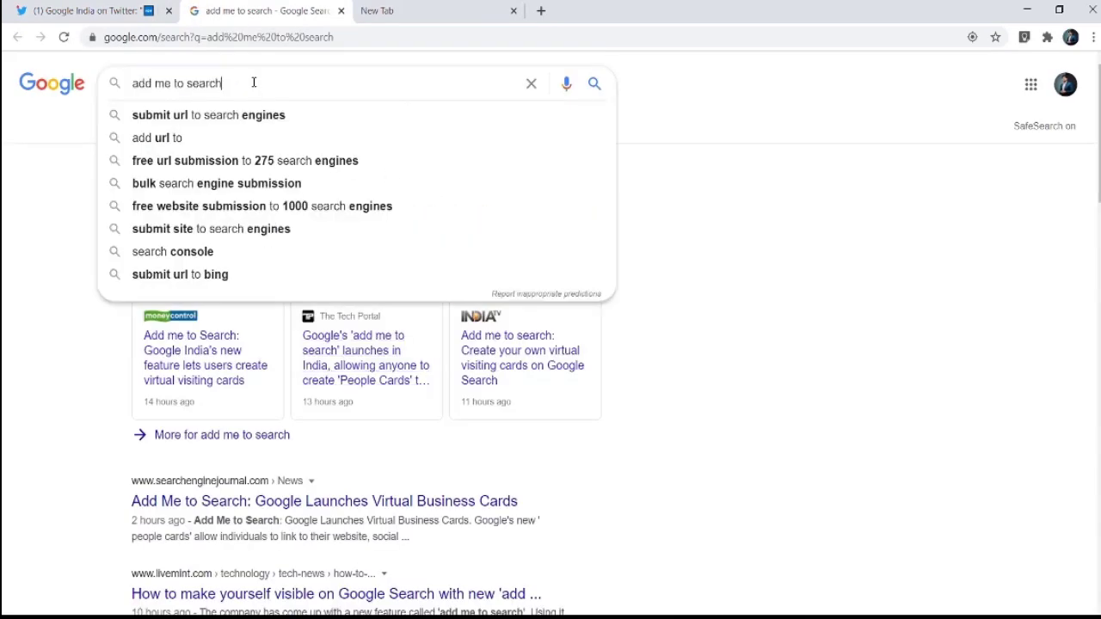
{"action": "left_click", "coordinate": [799, 253]}
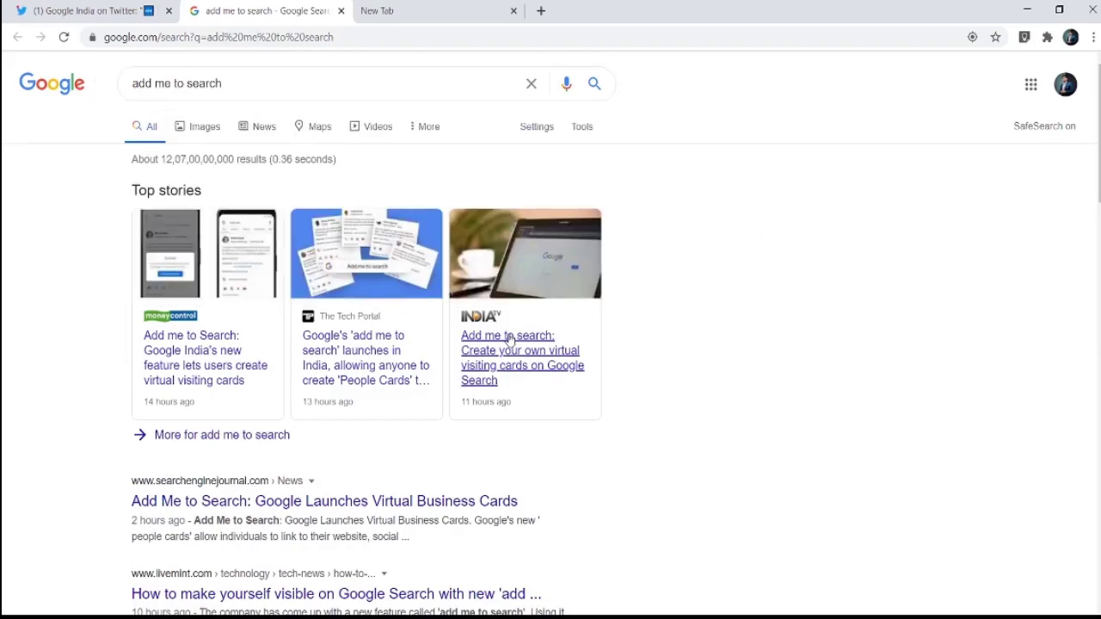
- Reload the "add me to search" results in the developer tools' iPhone 6/7/8 mobile view and preview the example people card
{"action": "key", "text": "ctrl+shift+i"}
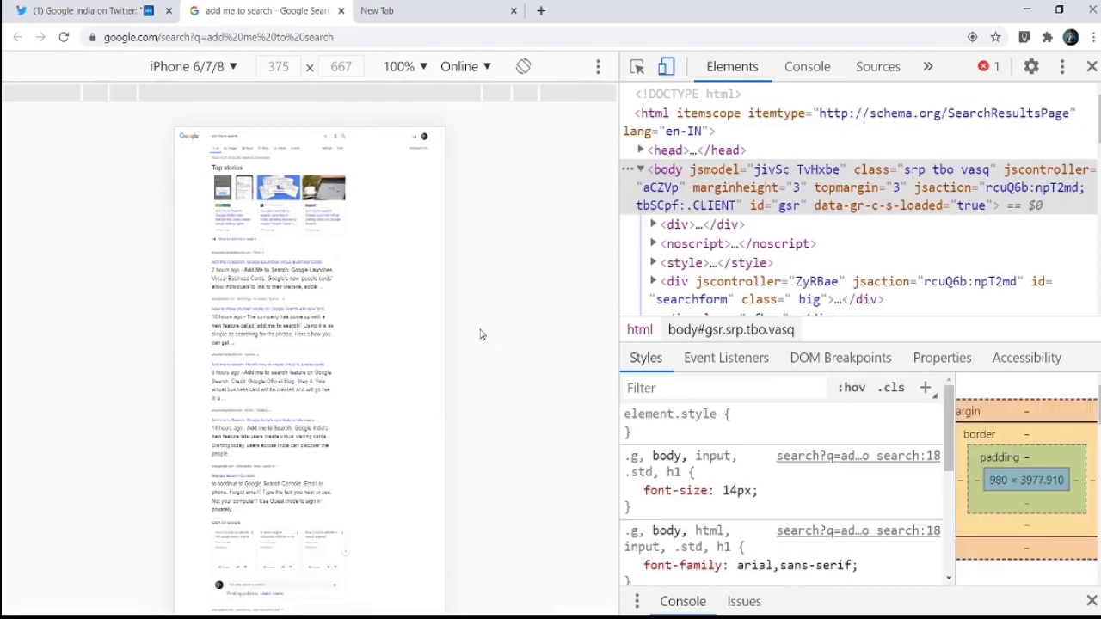
{"action": "key", "text": "ctrl+r"}
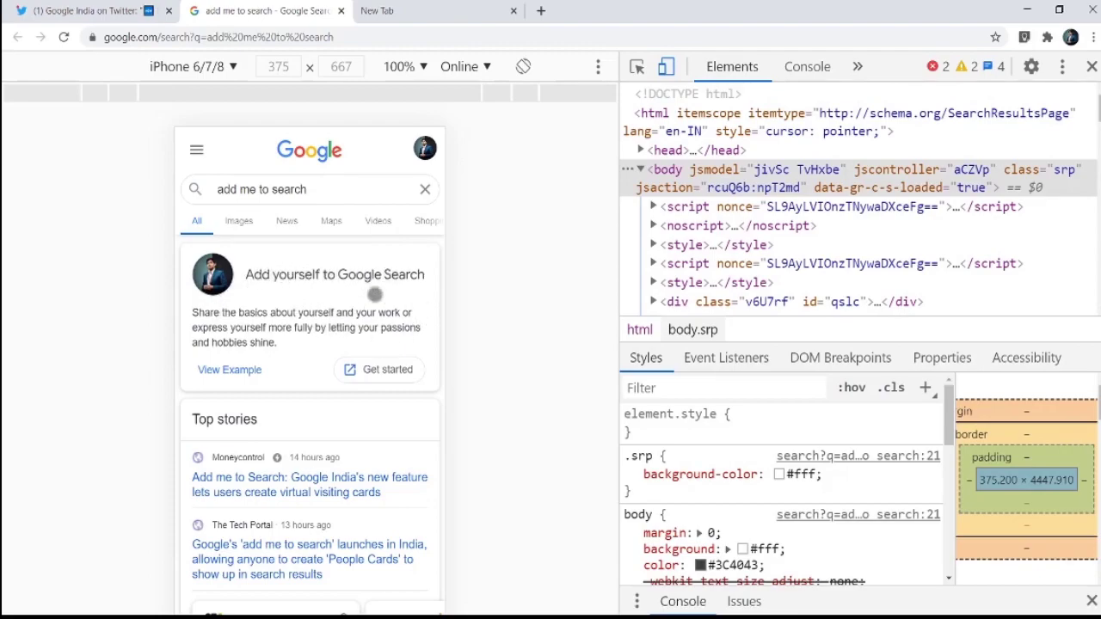
{"action": "left_click", "coordinate": [233, 374]}
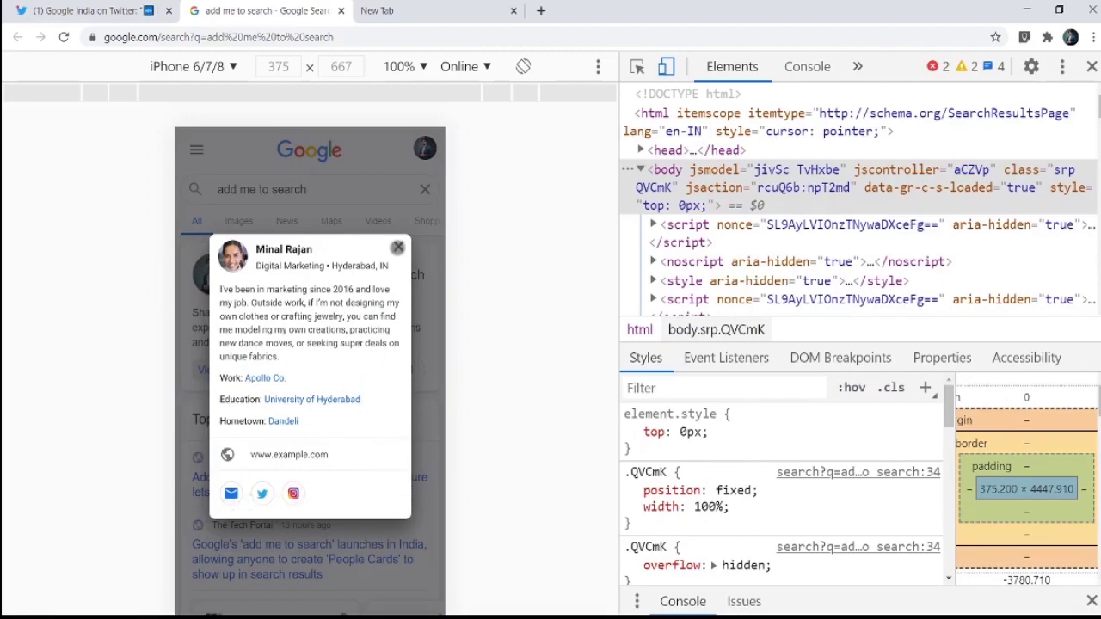
{"action": "left_click", "coordinate": [398, 247]}
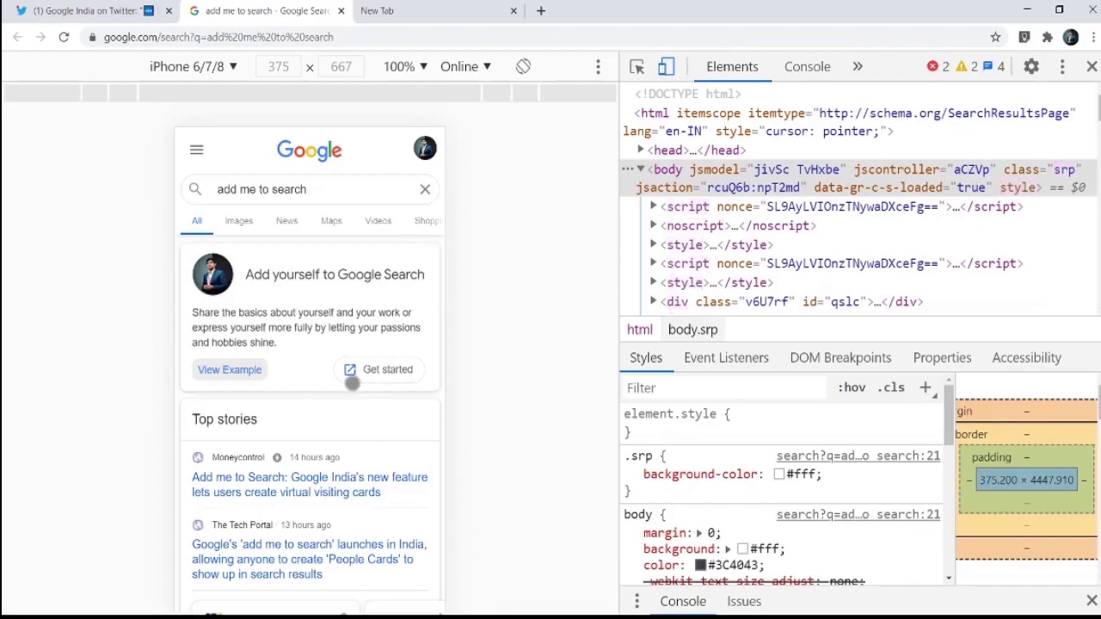
{"action": "left_click", "coordinate": [807, 66]}
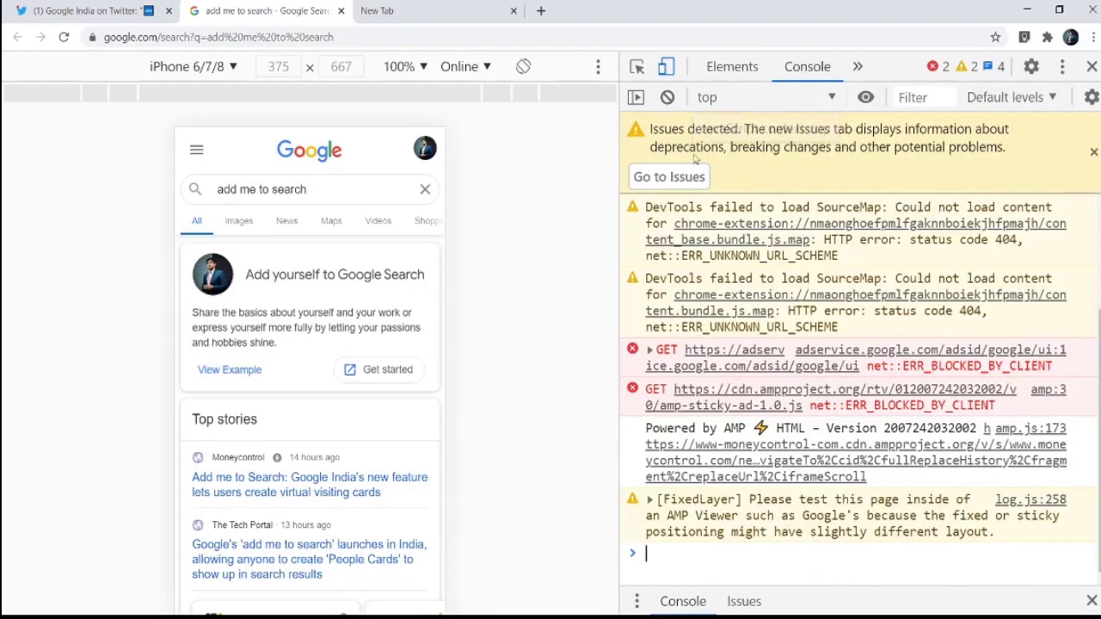
{"action": "left_click", "coordinate": [1093, 153]}
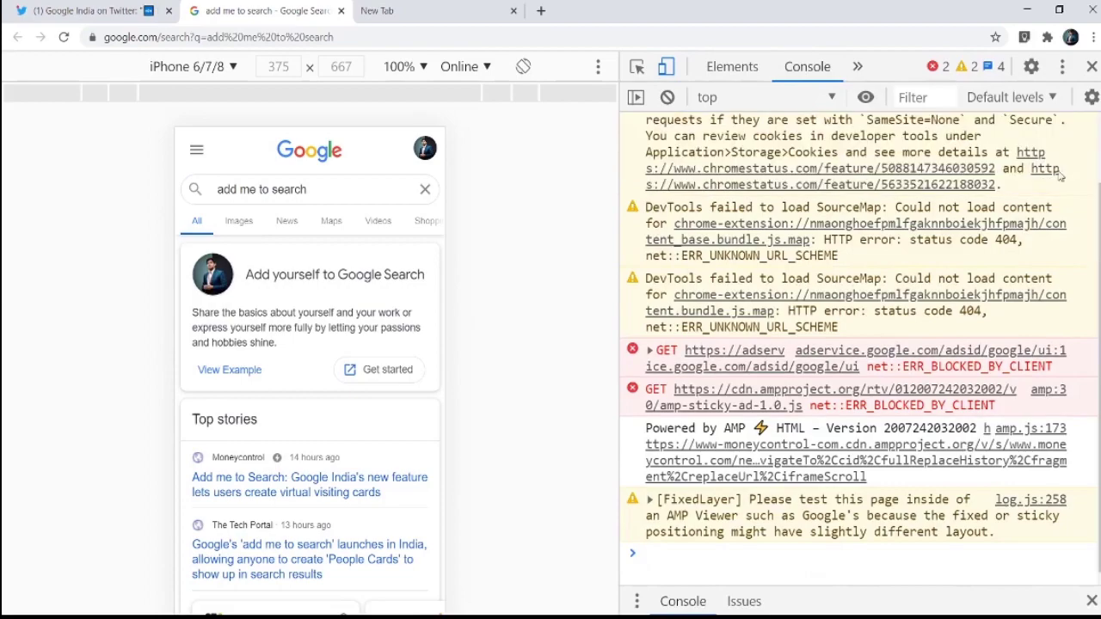
{"action": "left_click", "coordinate": [865, 97]}
{"action": "left_click", "coordinate": [865, 97]}
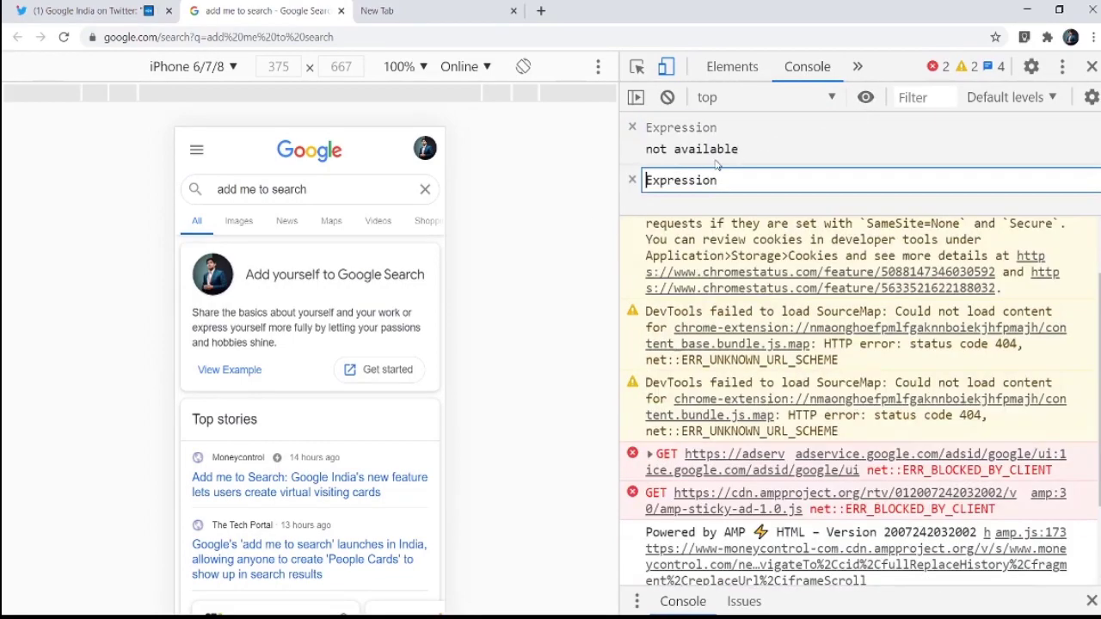
{"action": "left_click", "coordinate": [633, 181]}
{"action": "left_click", "coordinate": [632, 127]}
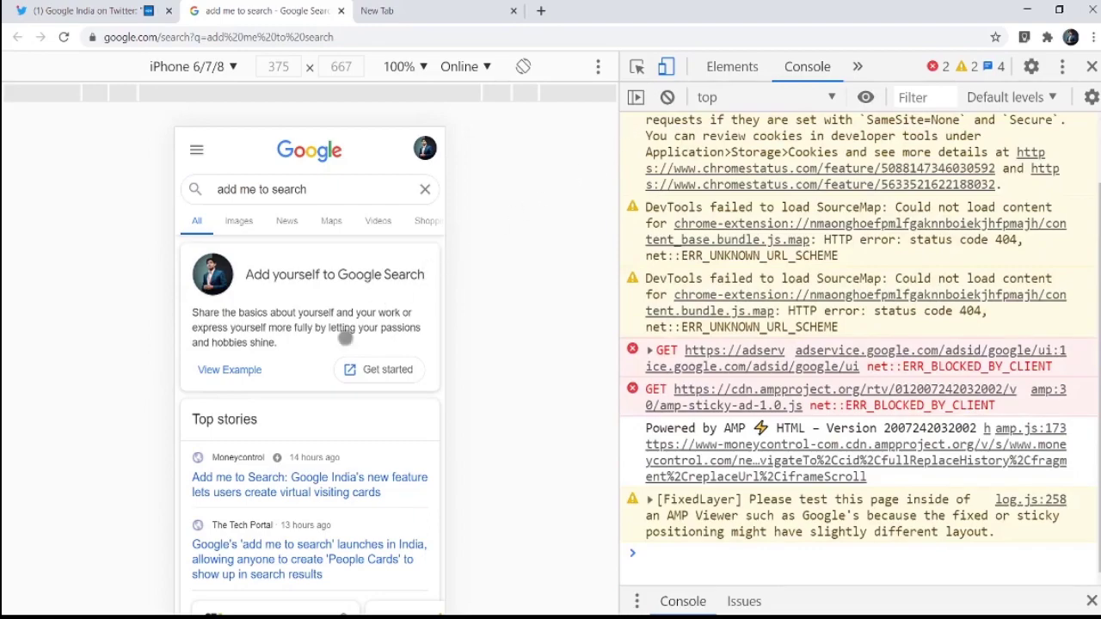
- Start creating a public card from the Add yourself to Google Search result and look over the form
{"action": "left_click", "coordinate": [361, 369]}
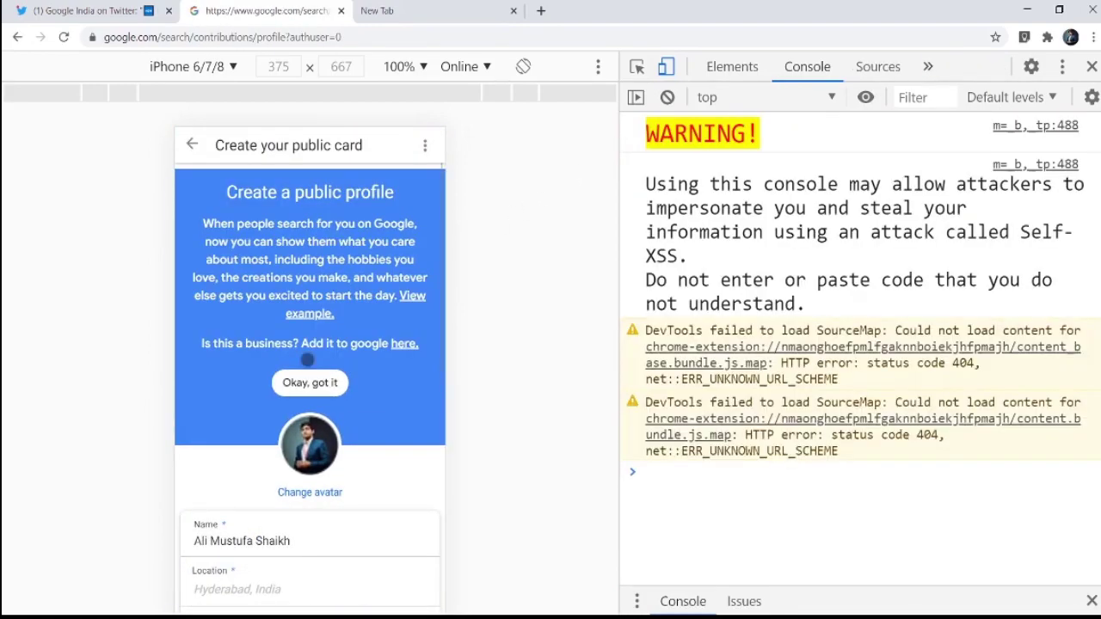
{"action": "scroll", "coordinate": [315, 323], "scroll_direction": "down", "scroll_amount": 1}
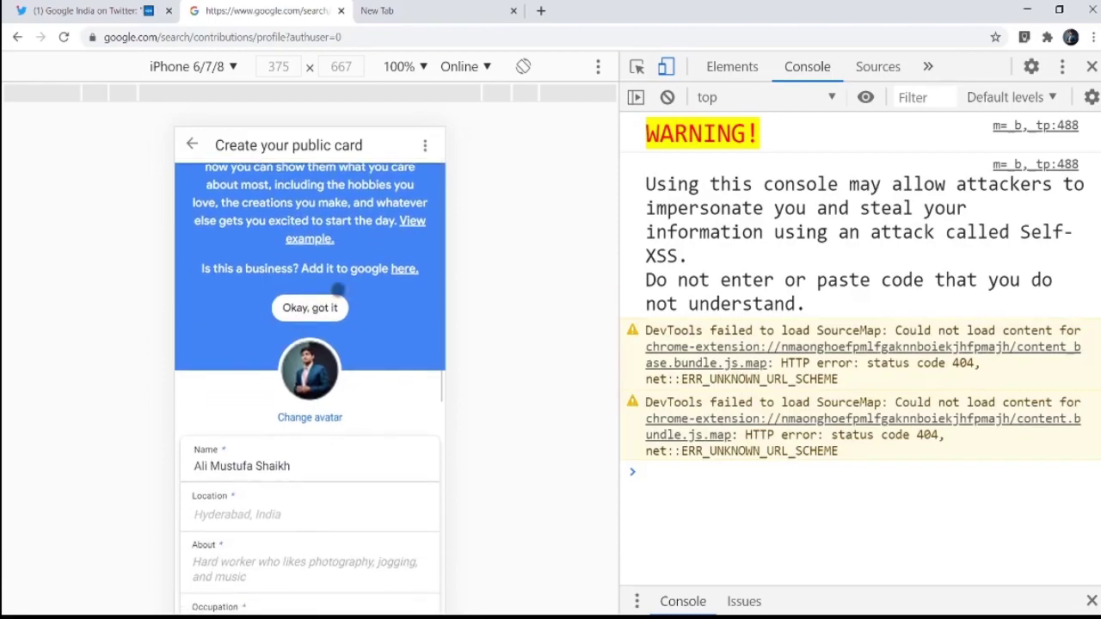
{"action": "scroll", "coordinate": [311, 292], "scroll_direction": "up", "scroll_amount": 1}
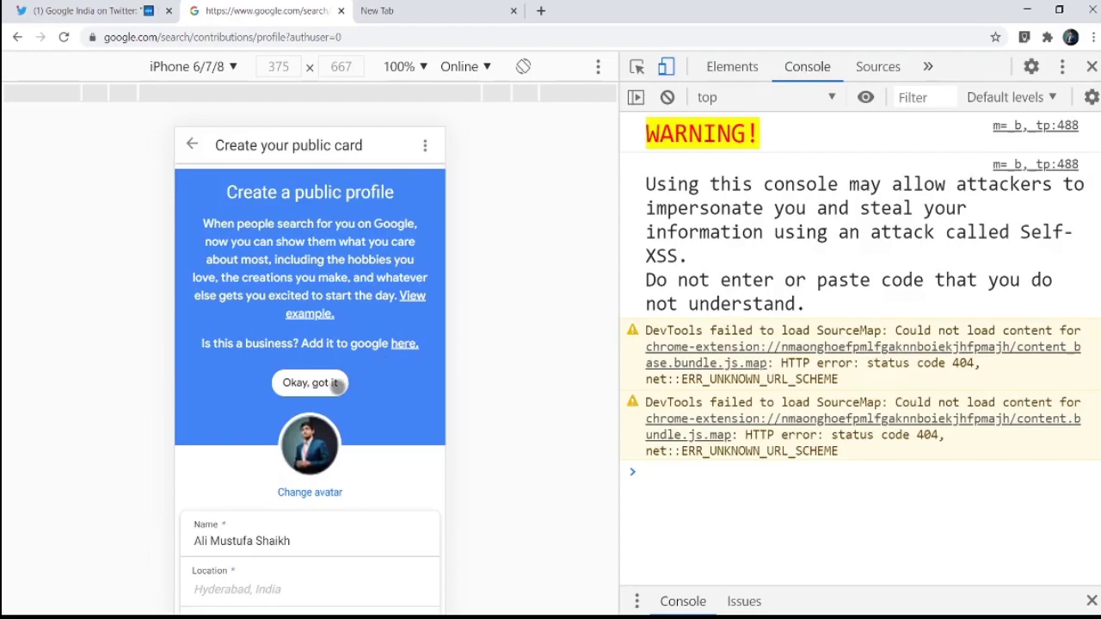
{"action": "scroll", "coordinate": [339, 378], "scroll_direction": "down", "scroll_amount": 2}
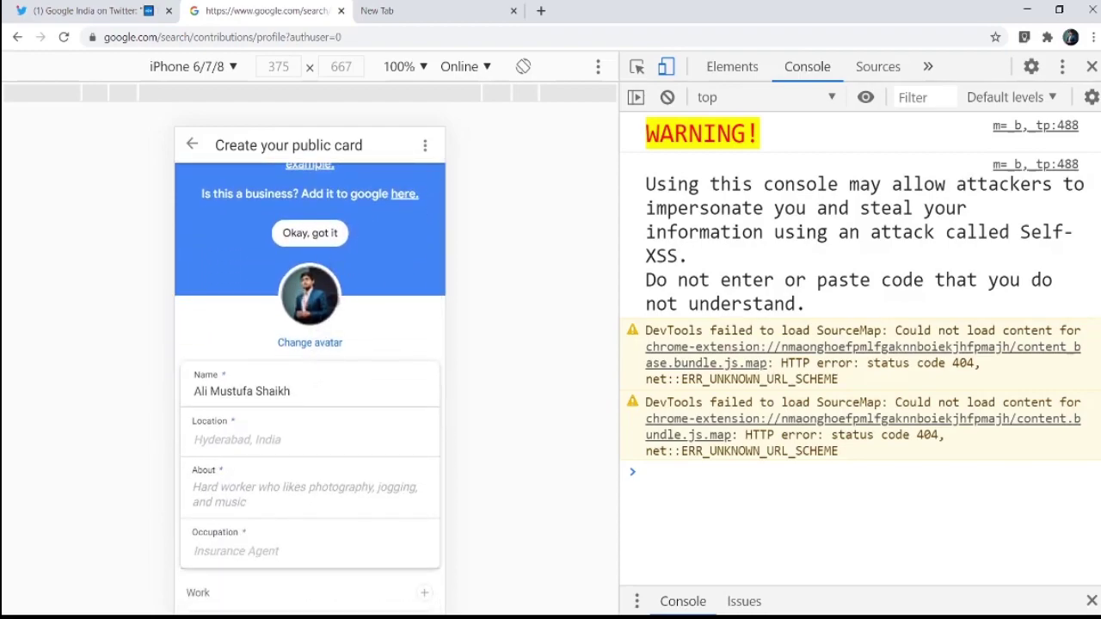
- Open the avatar change page, view the account's profile picture and return to the public card form
{"action": "left_click", "coordinate": [319, 347]}
{"action": "left_click", "coordinate": [281, 17]}
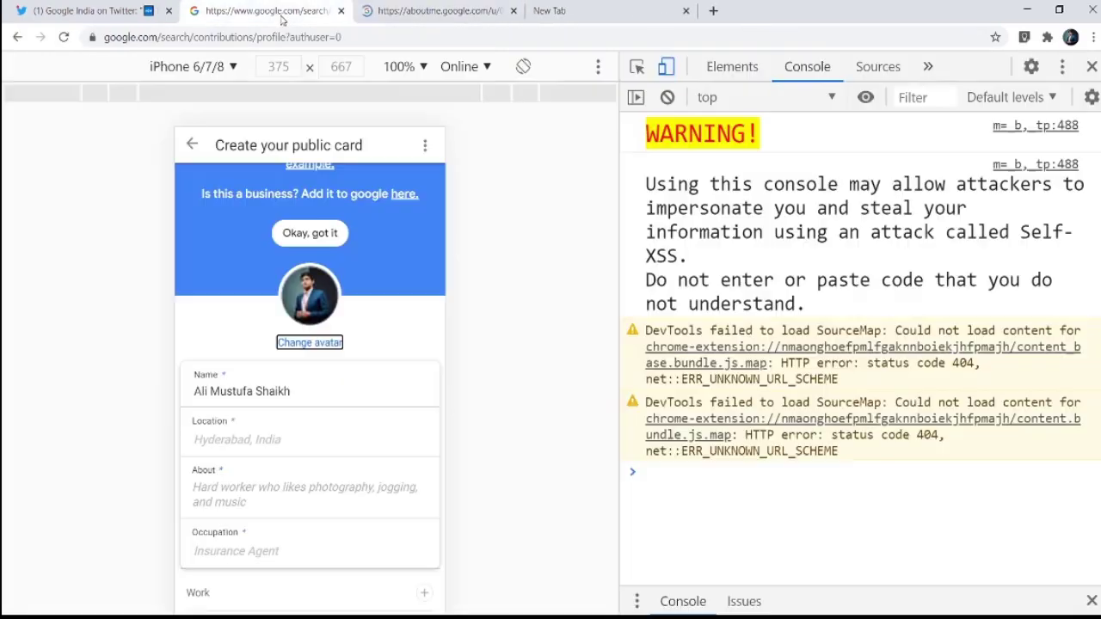
{"action": "scroll", "coordinate": [249, 391], "scroll_direction": "down", "scroll_amount": 1}
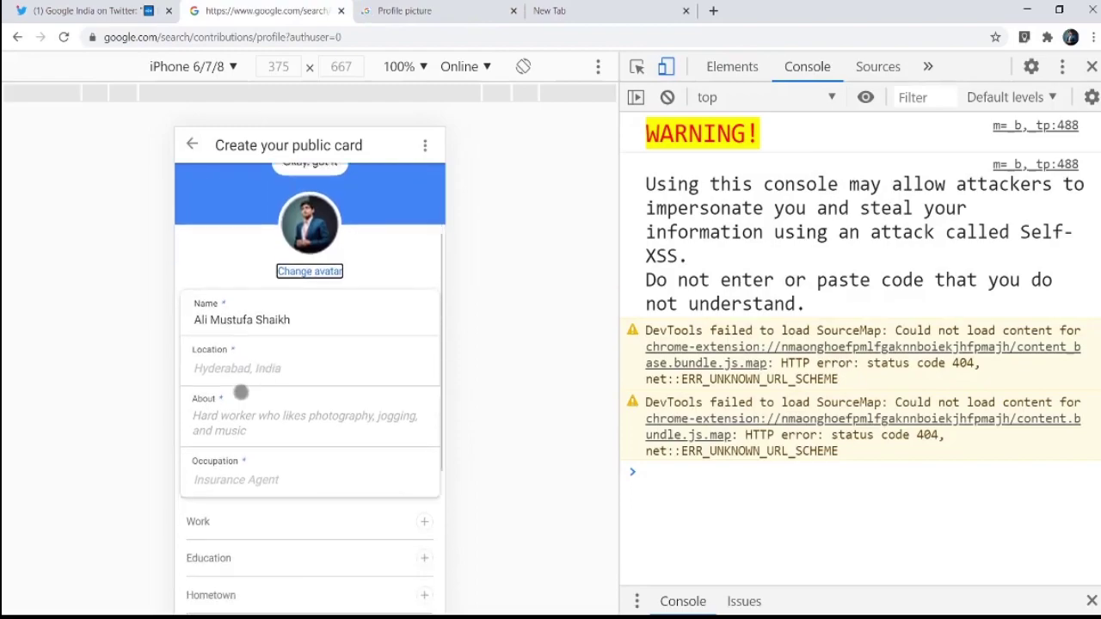
{"action": "left_click", "coordinate": [454, 12]}
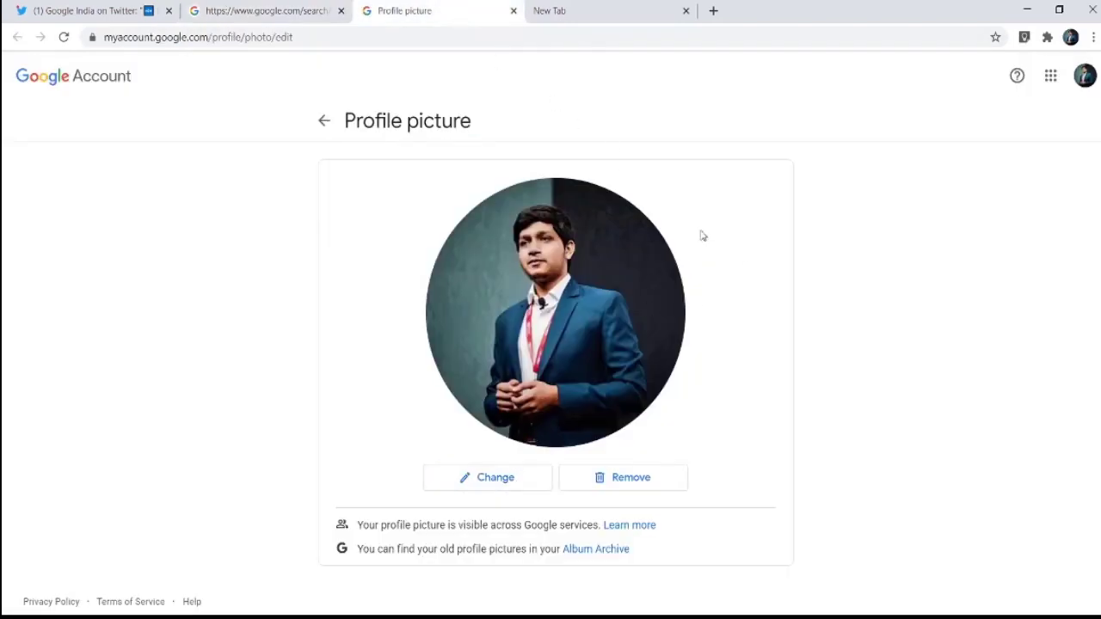
{"action": "left_click", "coordinate": [256, 12]}
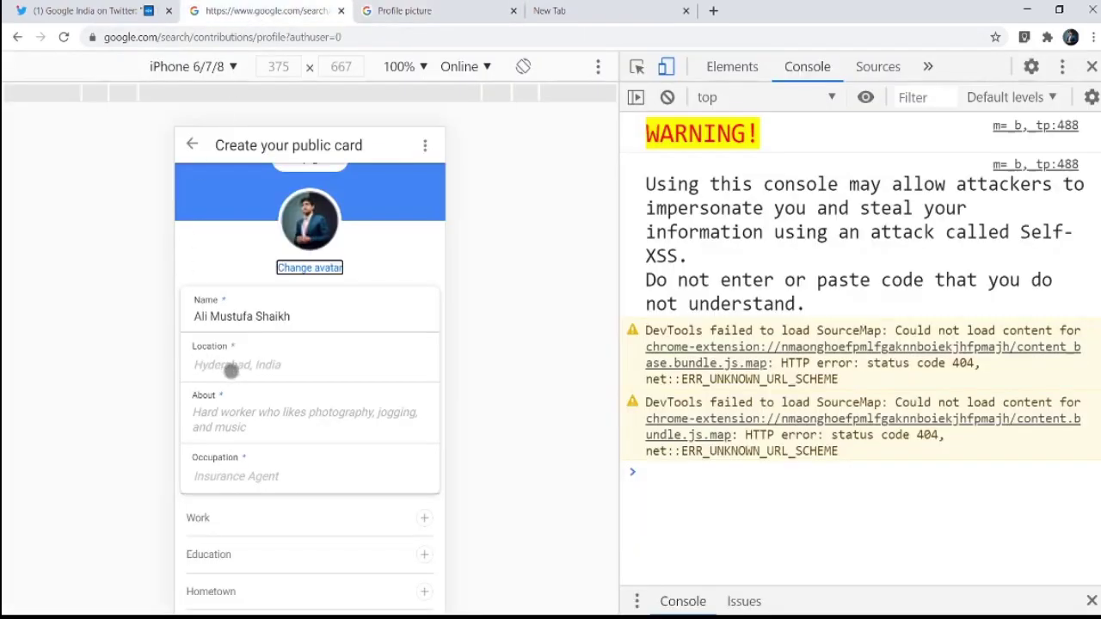
- Set the card's location to Mumbai, Maharashtra and fill in the About field with a bio on inspiring students and teaching Machine Learning
{"action": "left_click", "coordinate": [230, 367]}
{"action": "type", "text": "Mumbai"}
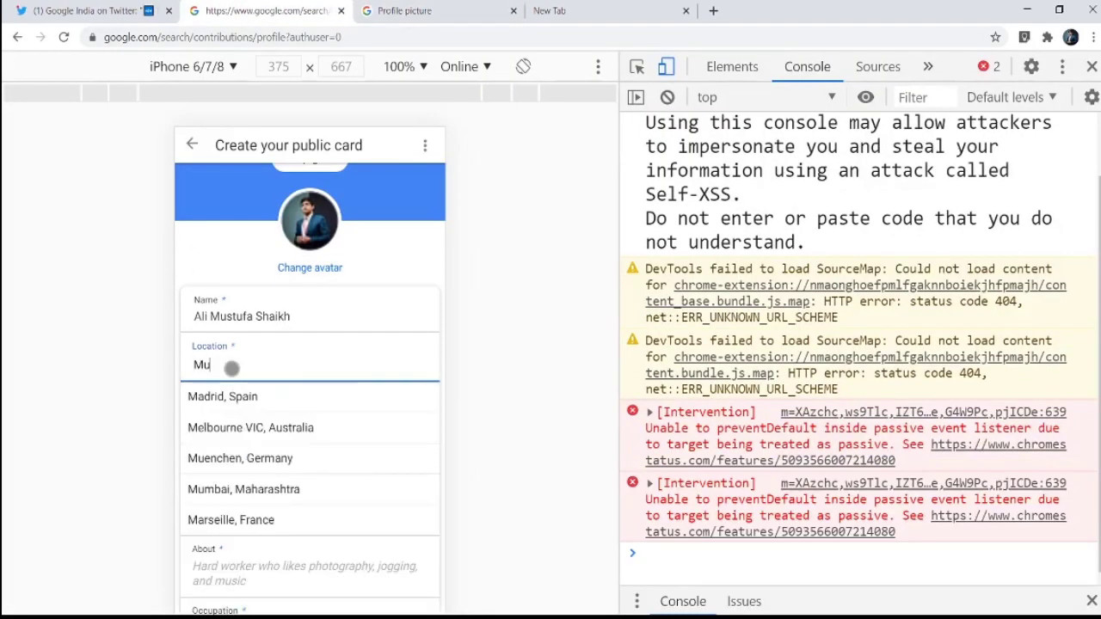
{"action": "left_click", "coordinate": [243, 397]}
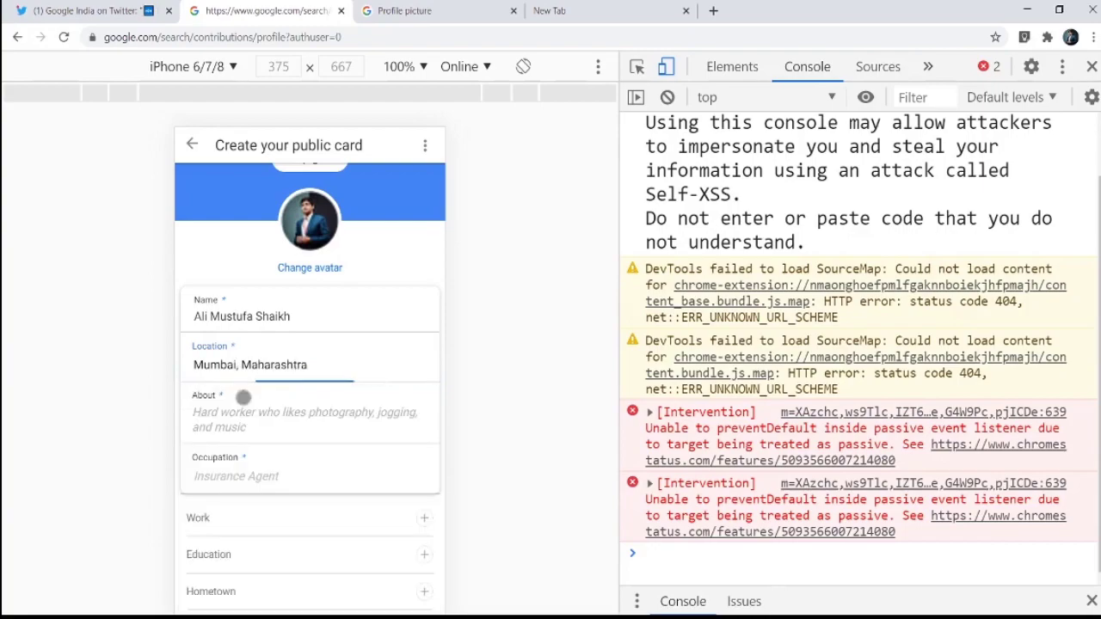
{"action": "left_click", "coordinate": [254, 420]}
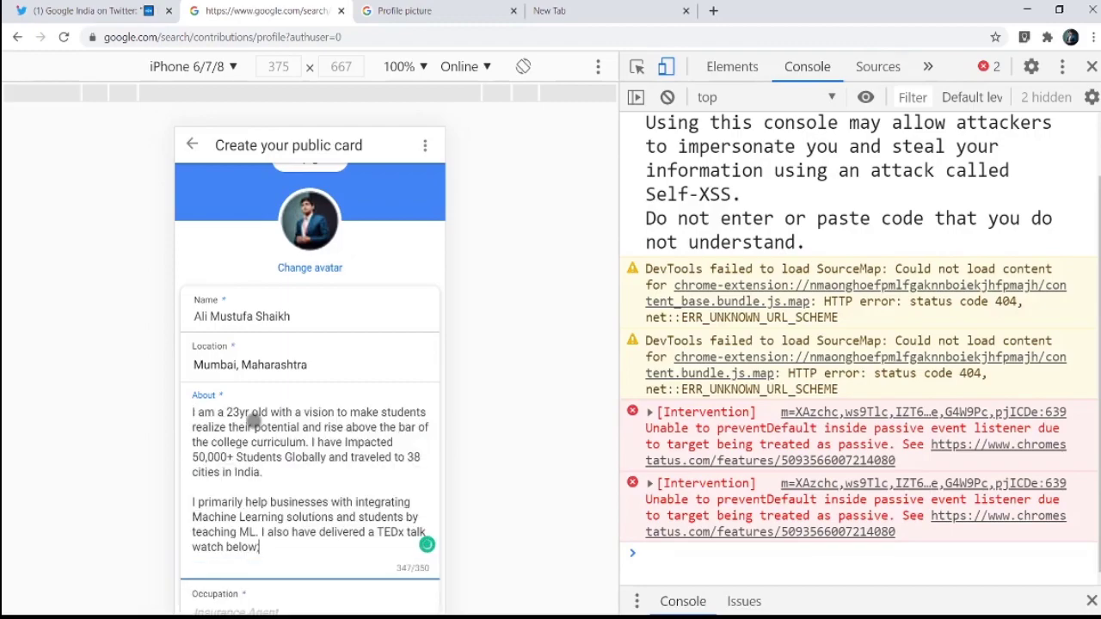
- Set the card's occupation to Educator
{"action": "scroll", "coordinate": [282, 487], "scroll_direction": "down", "scroll_amount": 1}
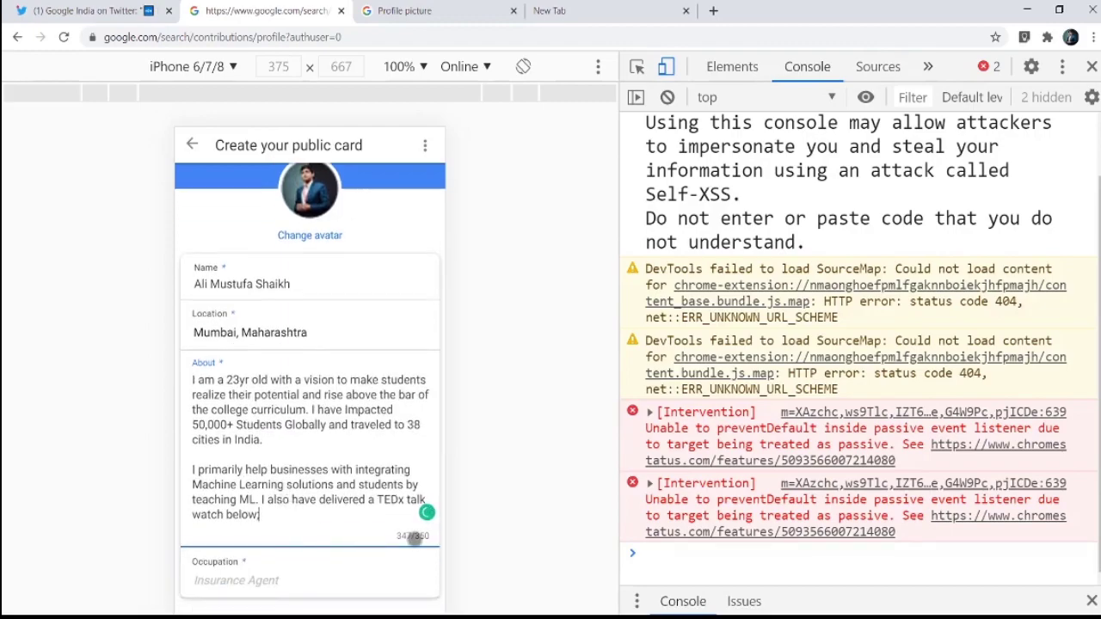
{"action": "scroll", "coordinate": [319, 518], "scroll_direction": "down", "scroll_amount": 3}
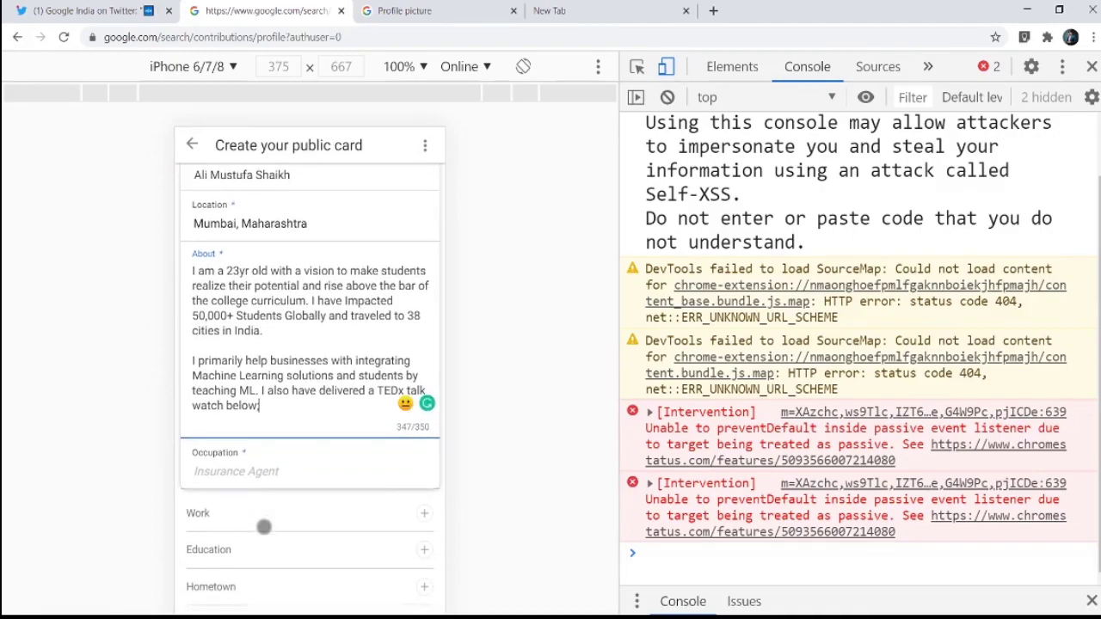
{"action": "left_click", "coordinate": [266, 475]}
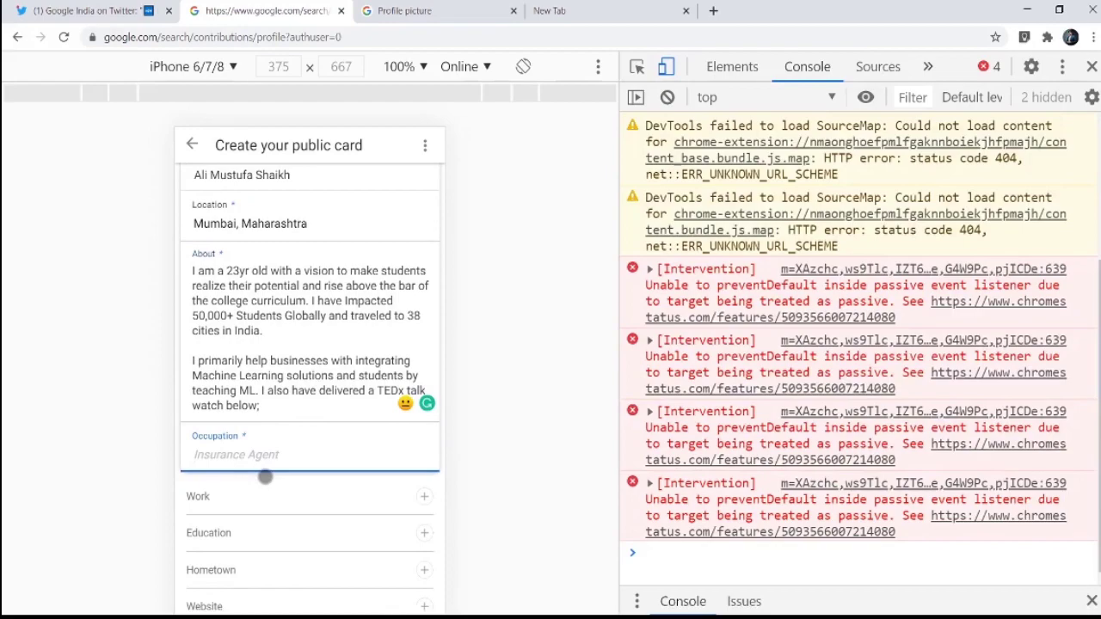
{"action": "type", "text": "Edu"}
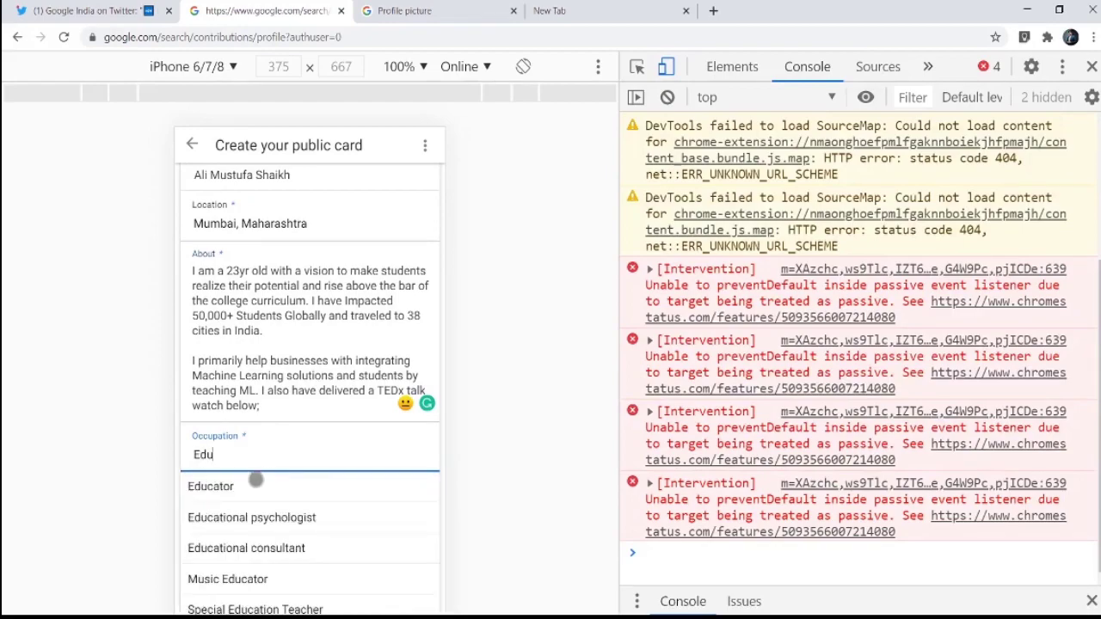
{"action": "left_click", "coordinate": [237, 487]}
- Add a Work field to the card, leaving it empty, and set the education to University of Mumbai
{"action": "scroll", "coordinate": [285, 501], "scroll_direction": "down", "scroll_amount": 2}
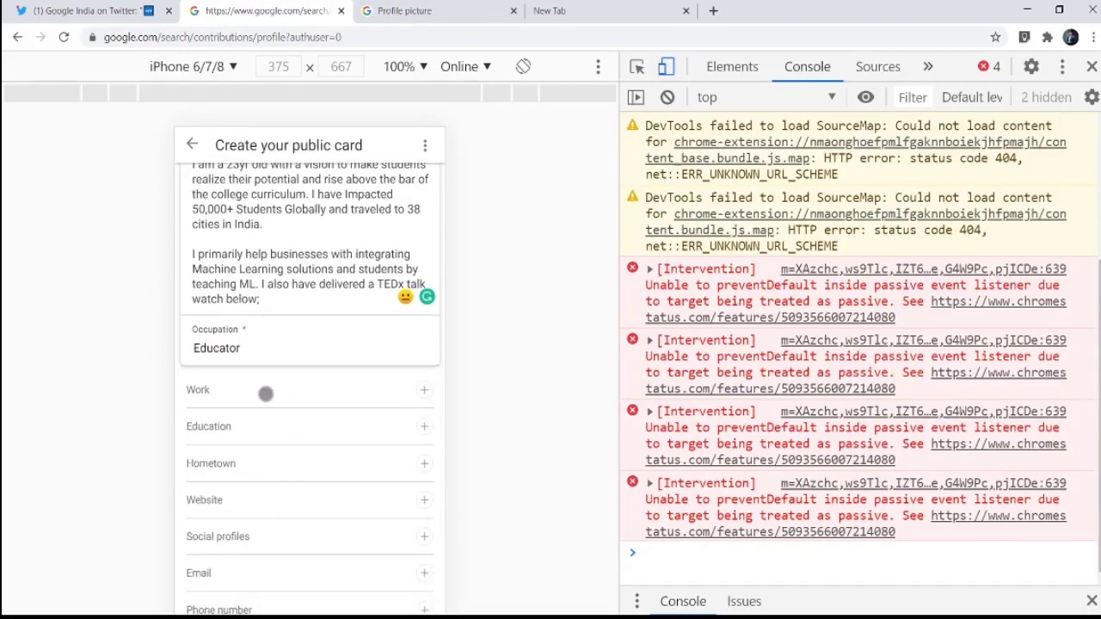
{"action": "left_click", "coordinate": [267, 395]}
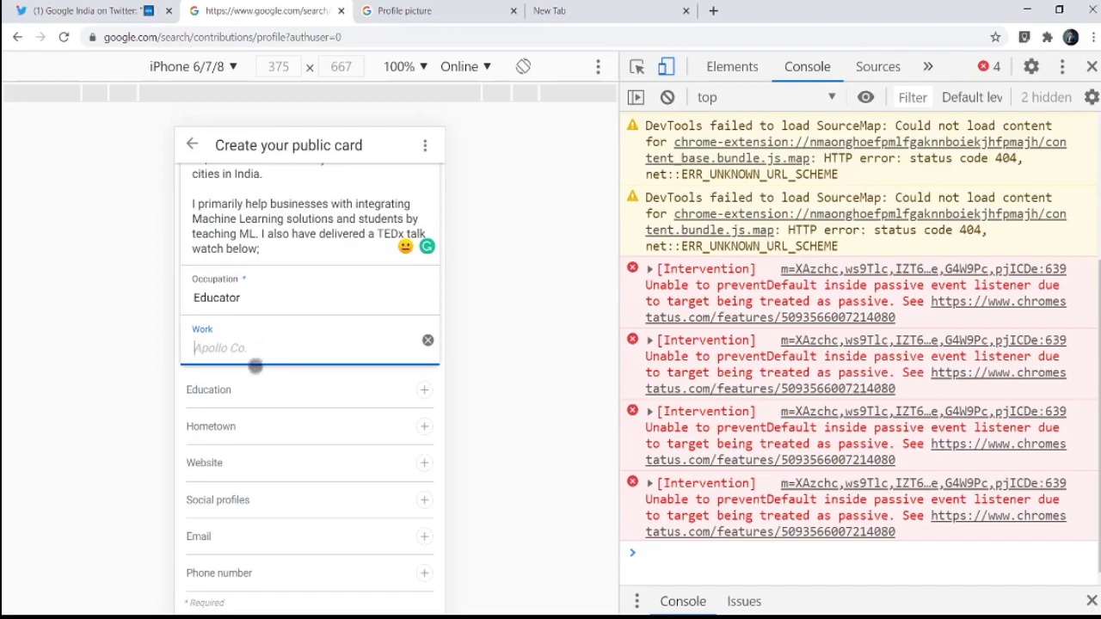
{"action": "left_click", "coordinate": [242, 393]}
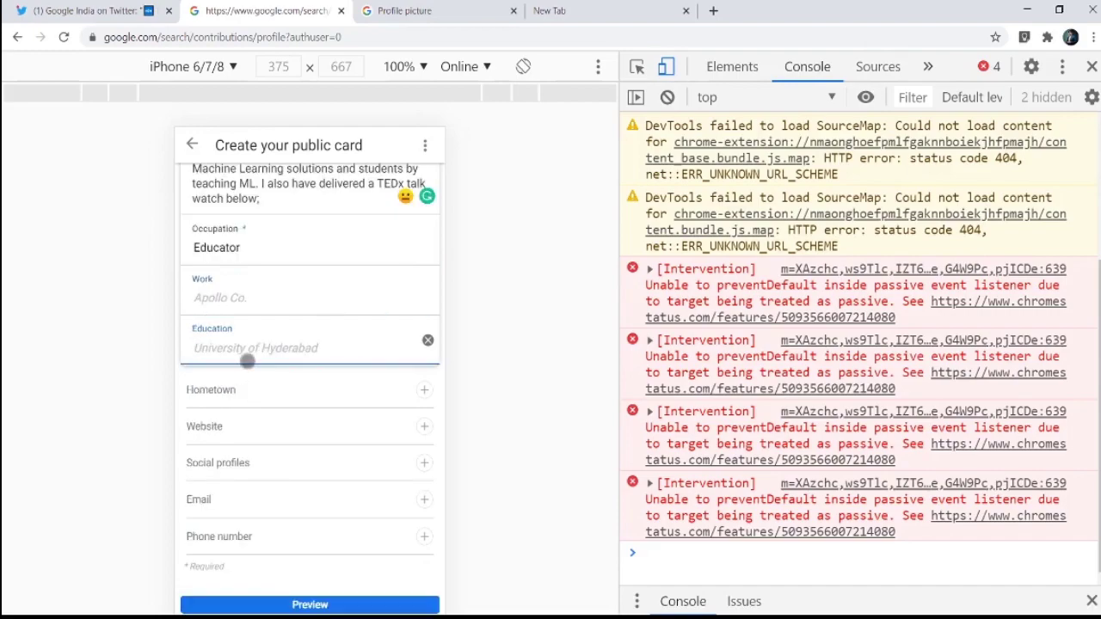
{"action": "type", "text": "Un"}
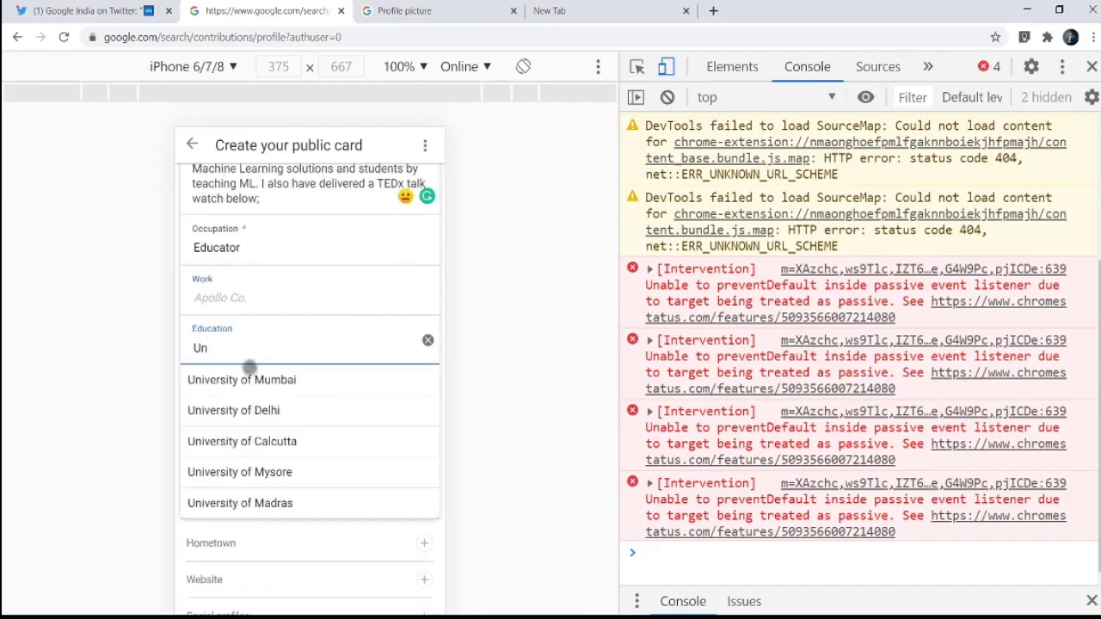
{"action": "left_click", "coordinate": [248, 378]}
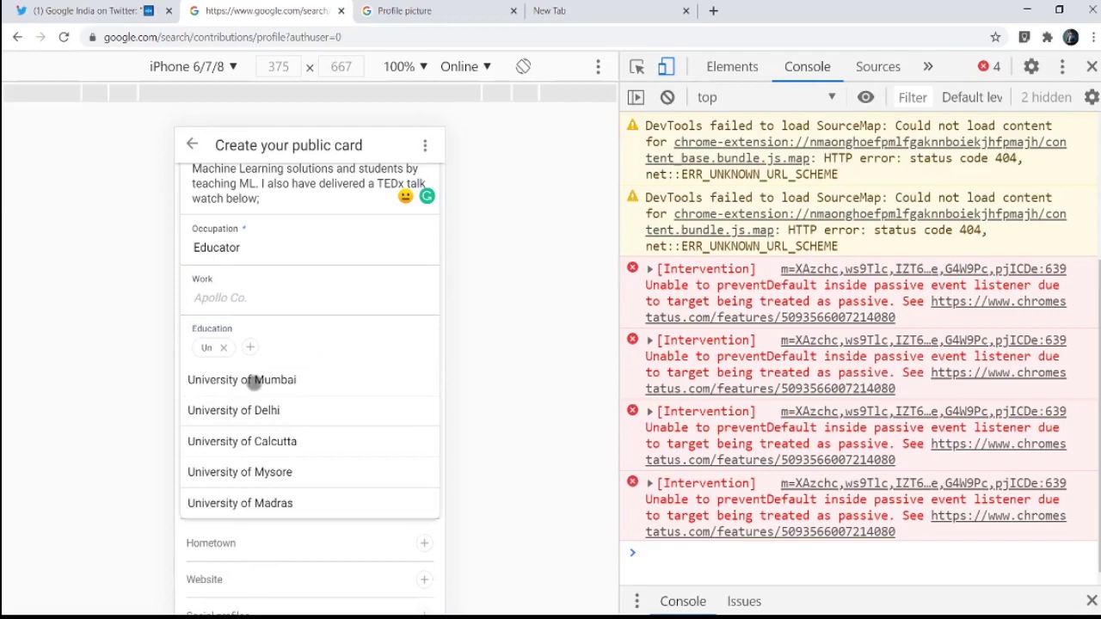
{"action": "left_click", "coordinate": [223, 349]}
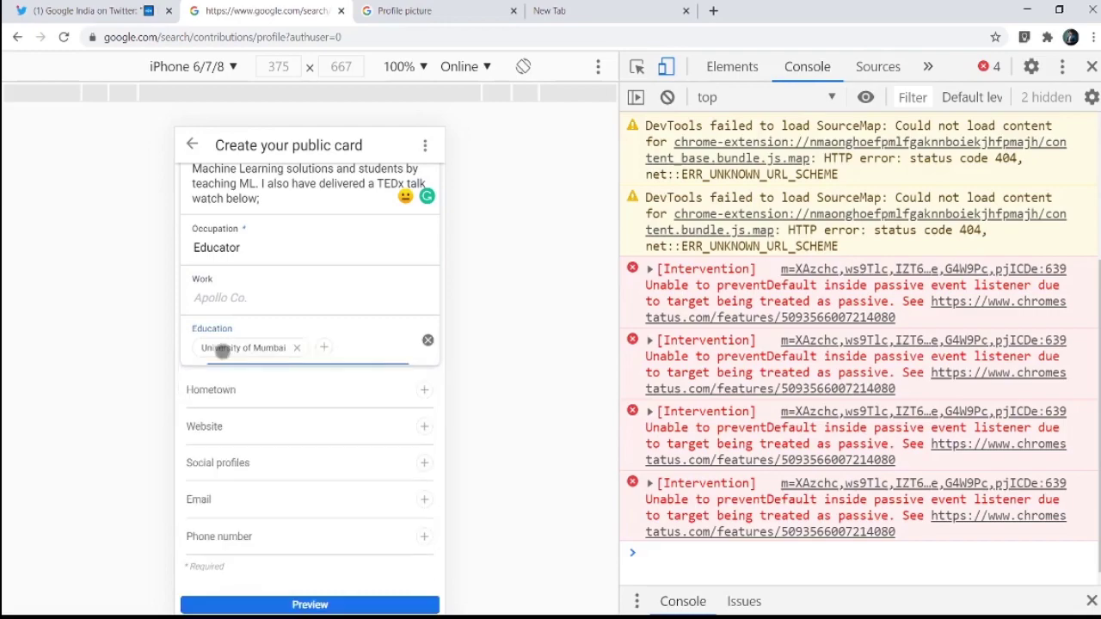
- Set the card's hometown to Mumbai, Maharashtra and enter the personal website's address
{"action": "left_click", "coordinate": [267, 401]}
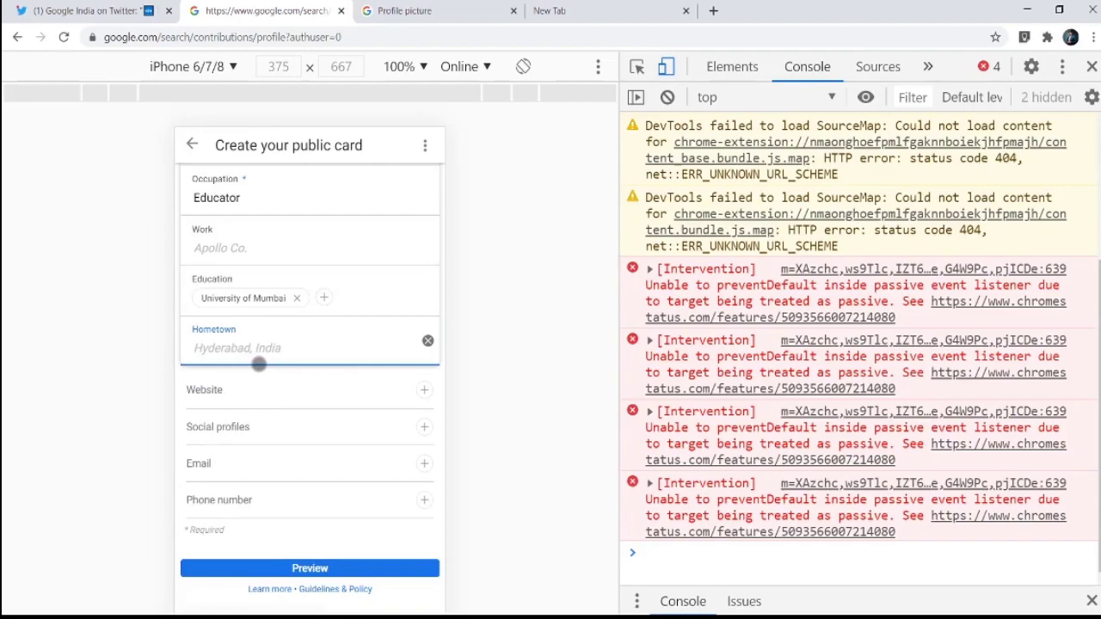
{"action": "type", "text": "Mu"}
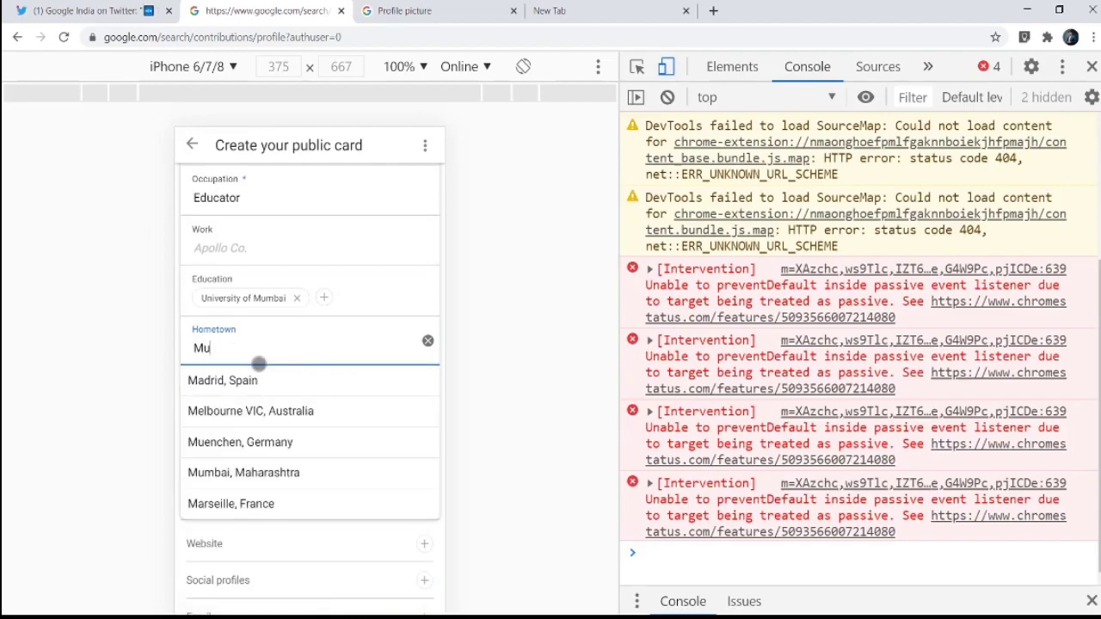
{"action": "type", "text": "m"}
{"action": "left_click", "coordinate": [258, 378]}
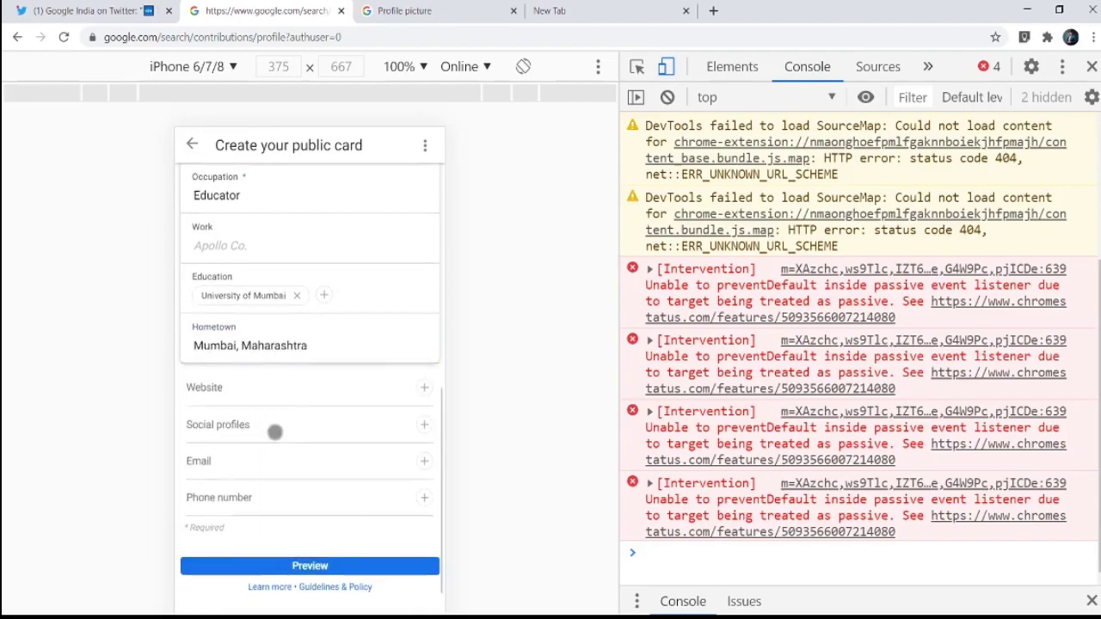
{"action": "left_click", "coordinate": [244, 366]}
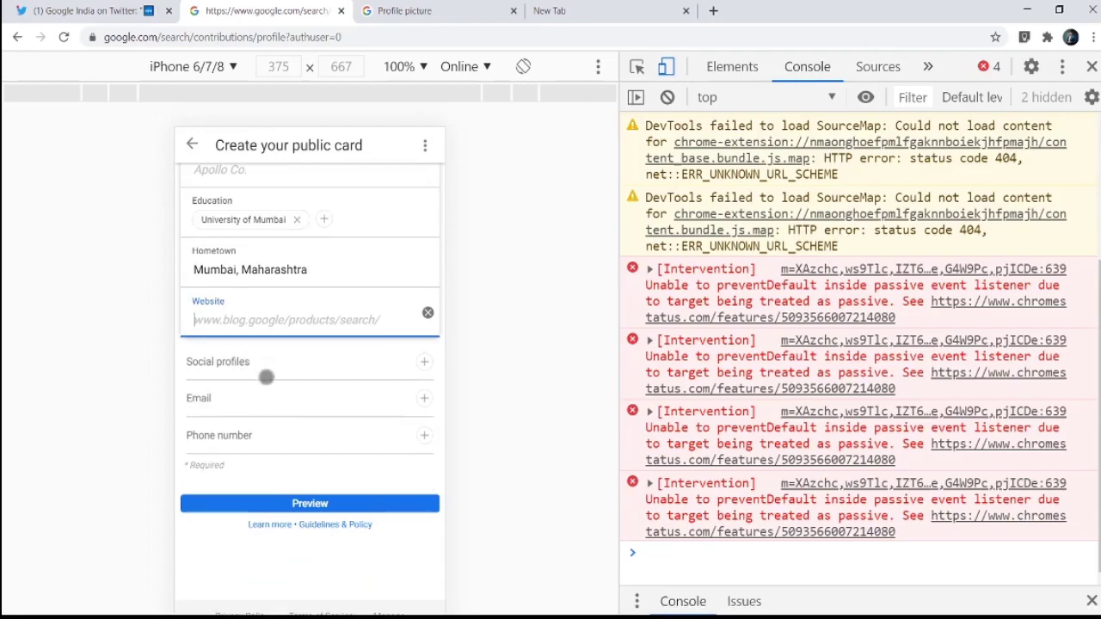
{"action": "type", "text": "www."}
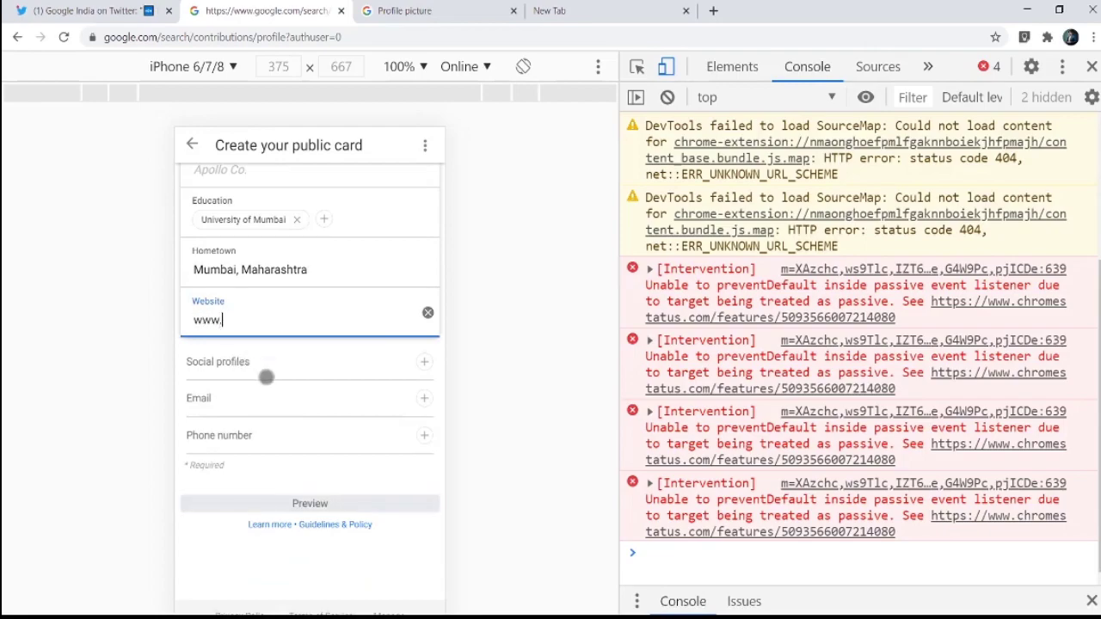
{"action": "type", "text": "iali.dev"}
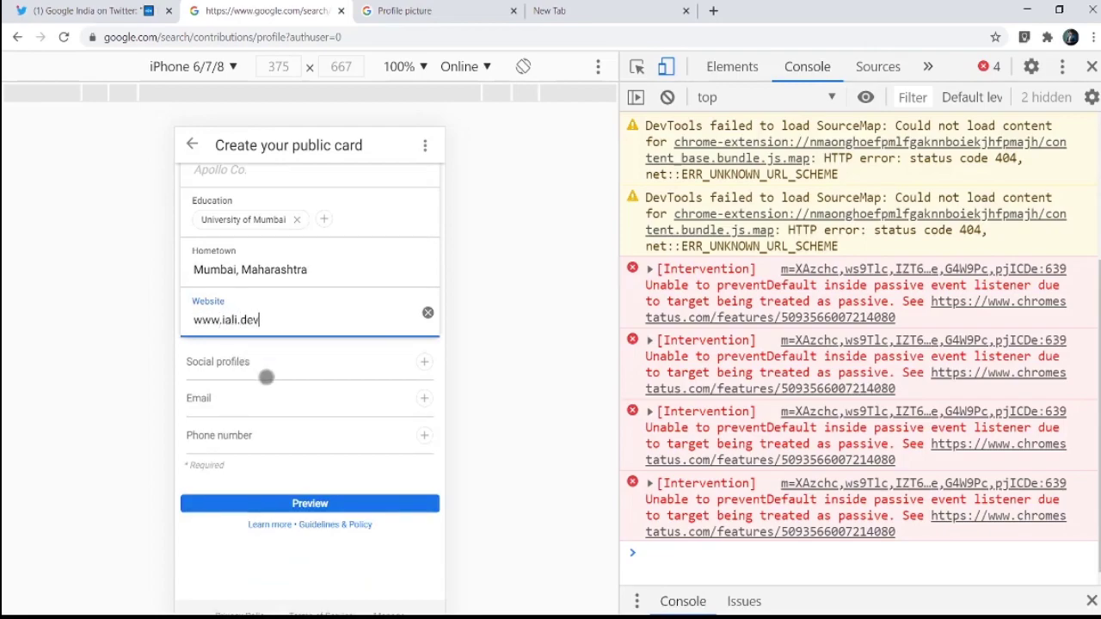
- Add social profile entries for Facebook, LinkedIn, Instagram, Pinterest and YouTube to the card
{"action": "left_click", "coordinate": [312, 364]}
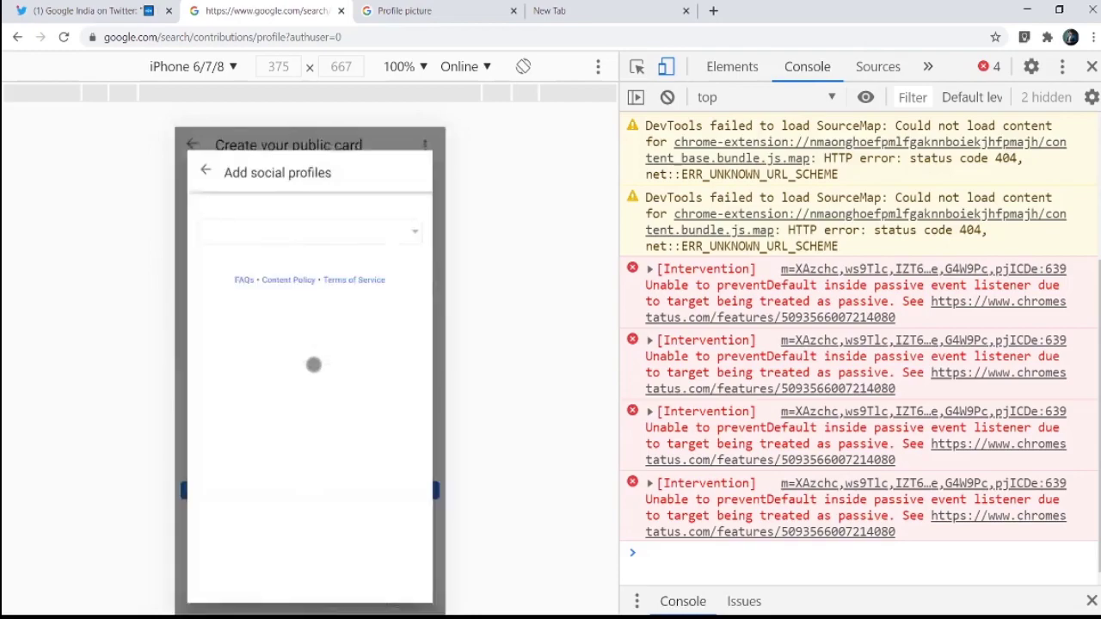
{"action": "left_click", "coordinate": [305, 207]}
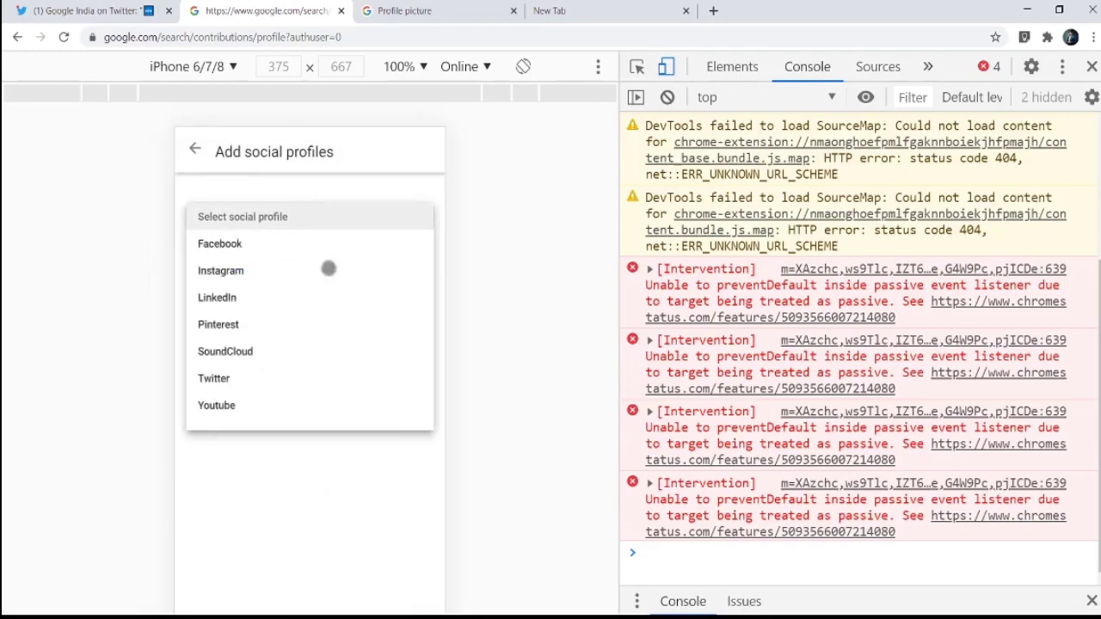
{"action": "left_click", "coordinate": [229, 246]}
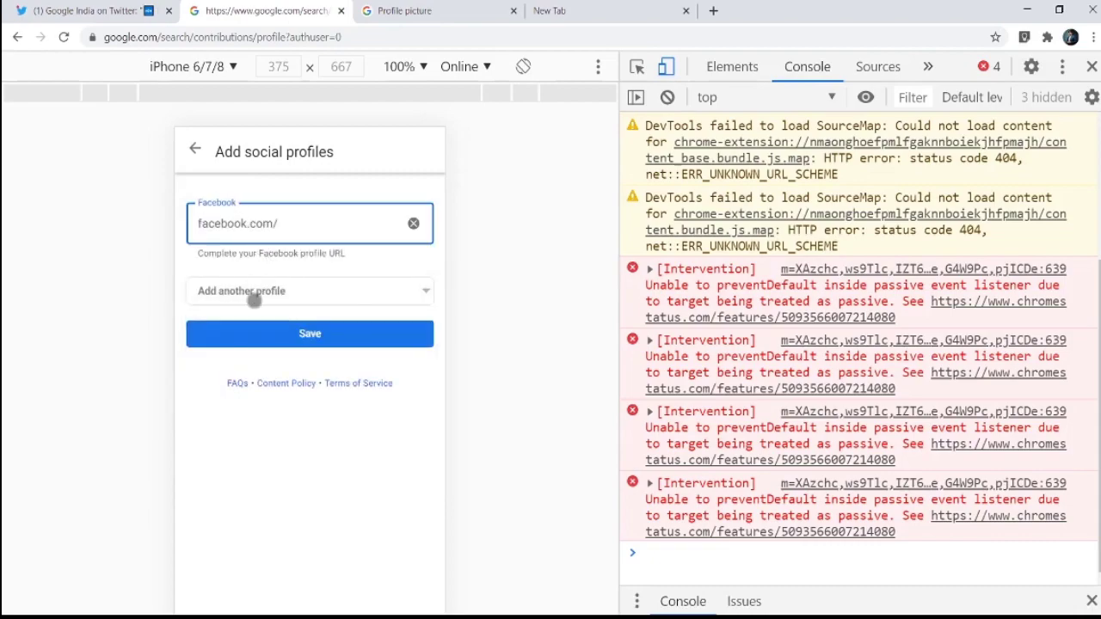
{"action": "left_click", "coordinate": [258, 291]}
{"action": "left_click", "coordinate": [233, 344]}
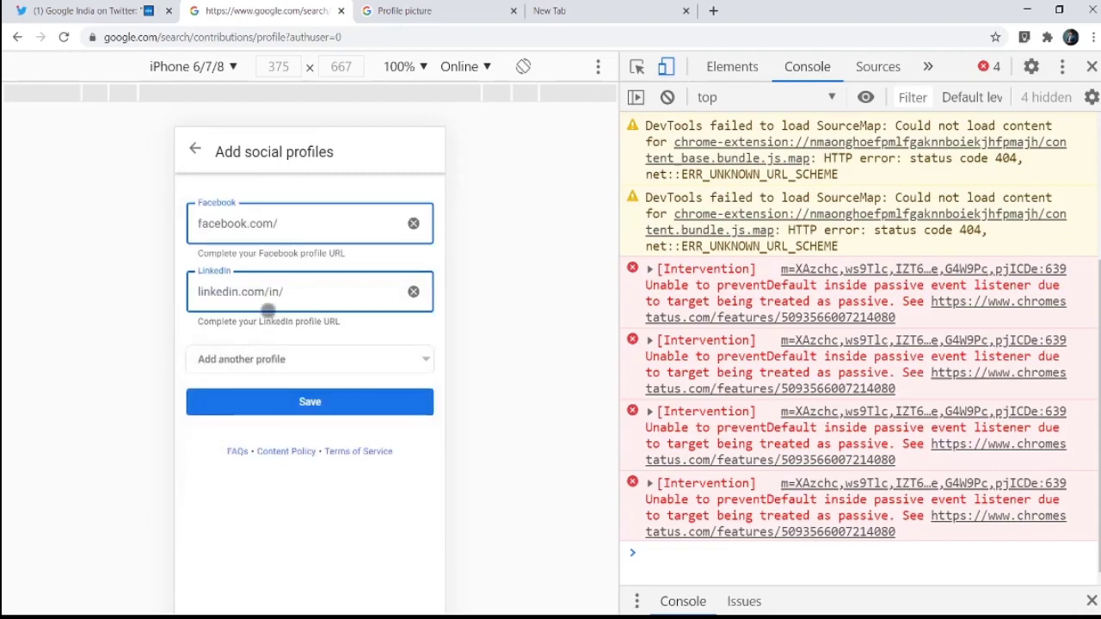
{"action": "left_click", "coordinate": [247, 358]}
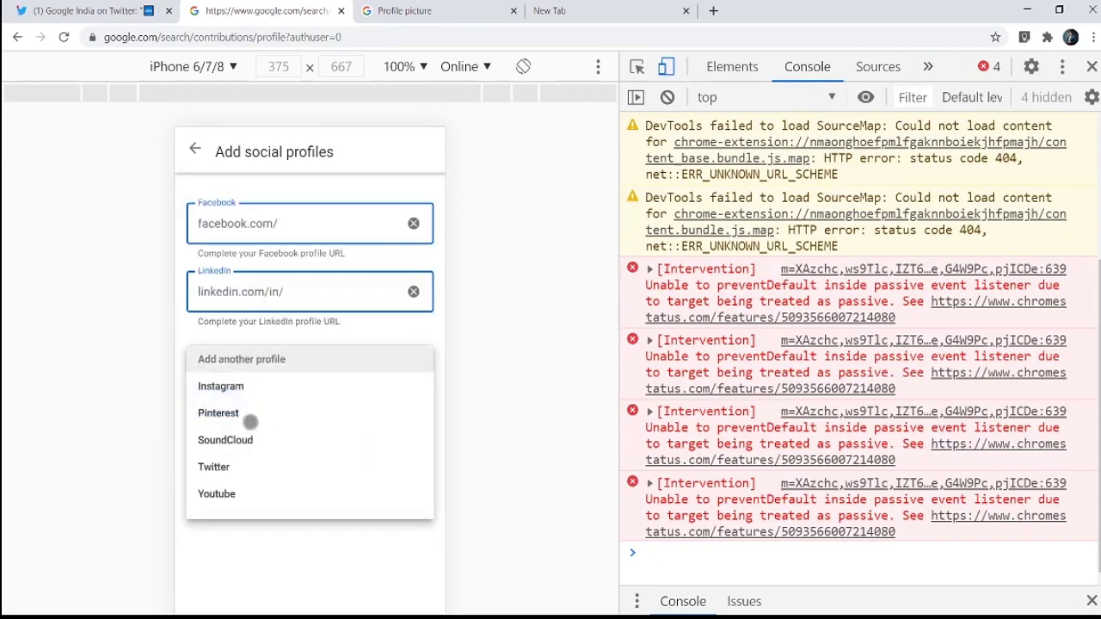
{"action": "left_click", "coordinate": [245, 391]}
{"action": "left_click", "coordinate": [244, 426]}
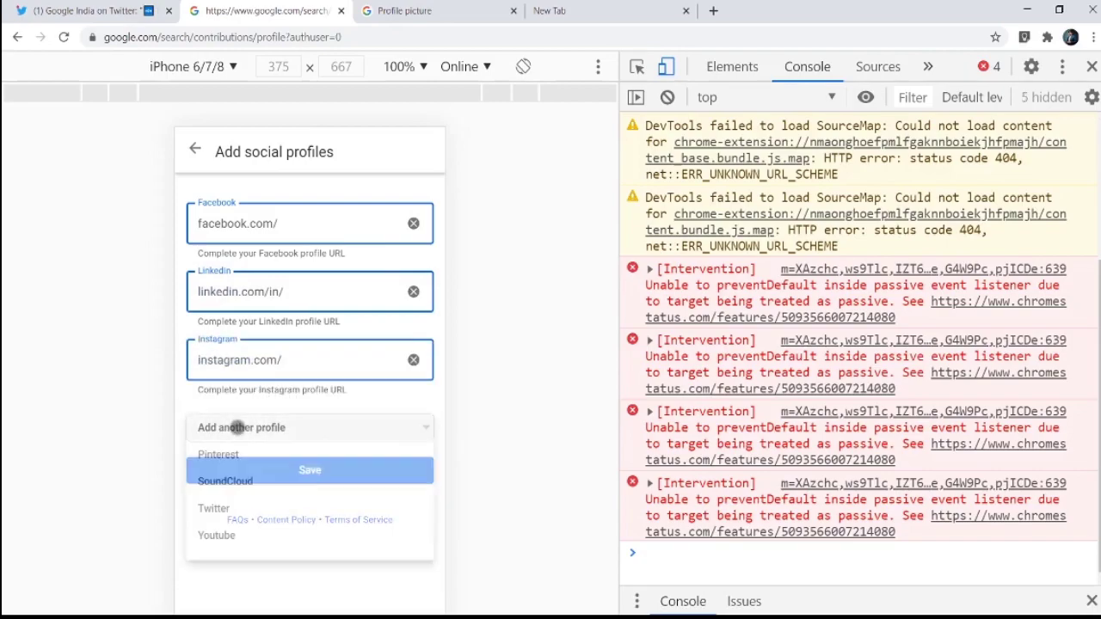
{"action": "left_click", "coordinate": [236, 457]}
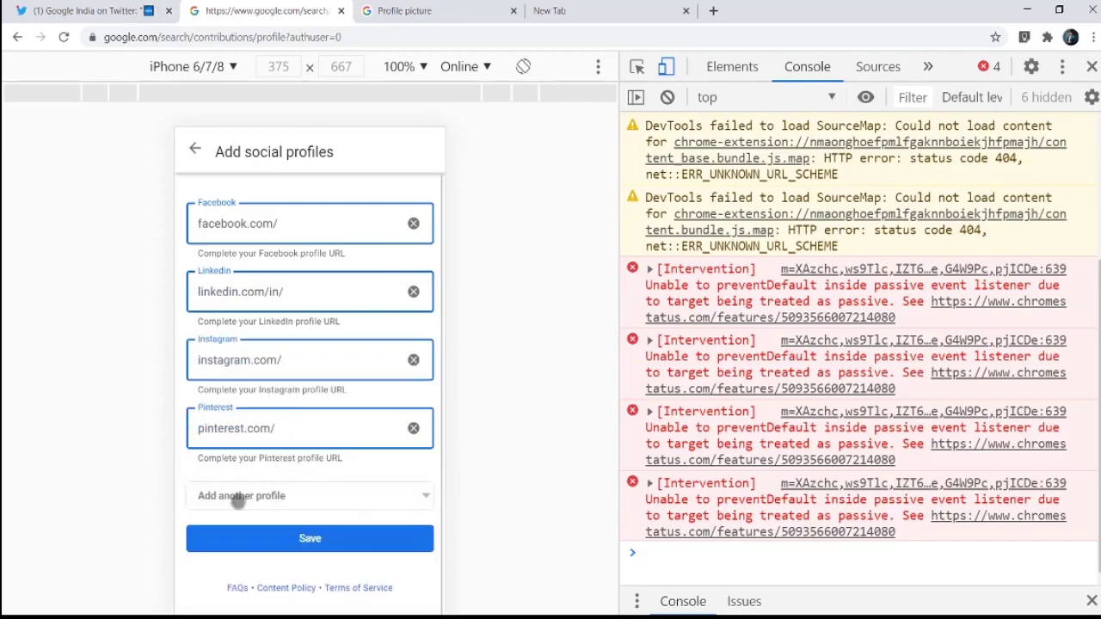
{"action": "left_click", "coordinate": [238, 496]}
{"action": "left_click", "coordinate": [242, 590]}
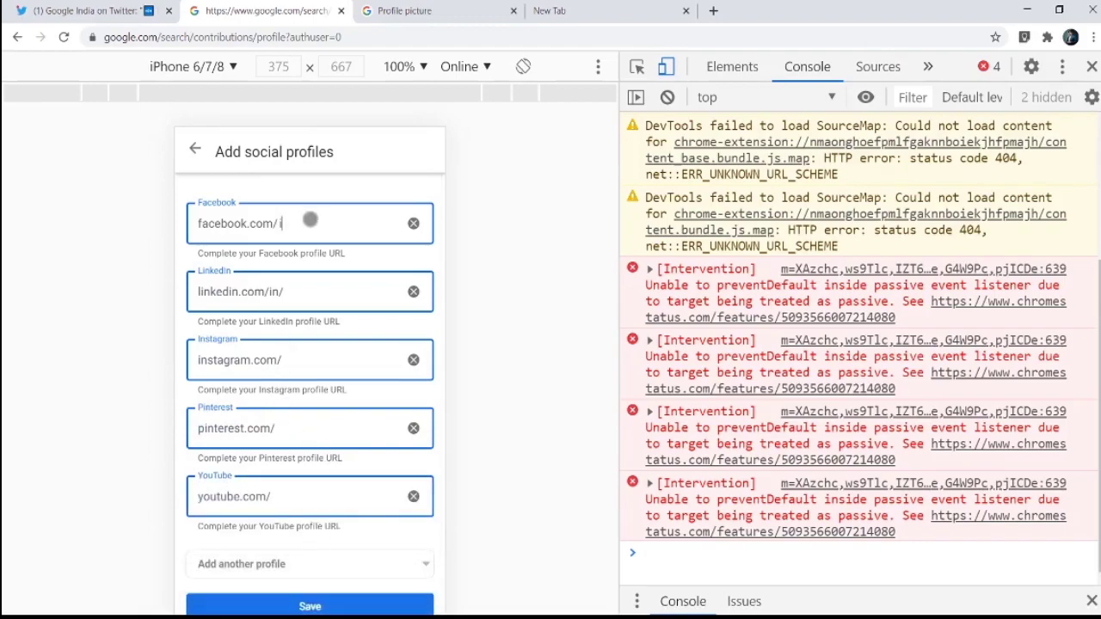
- Complete the Facebook, LinkedIn and Instagram profile URLs with the account's usernames
{"action": "type", "text": "iali.dev"}
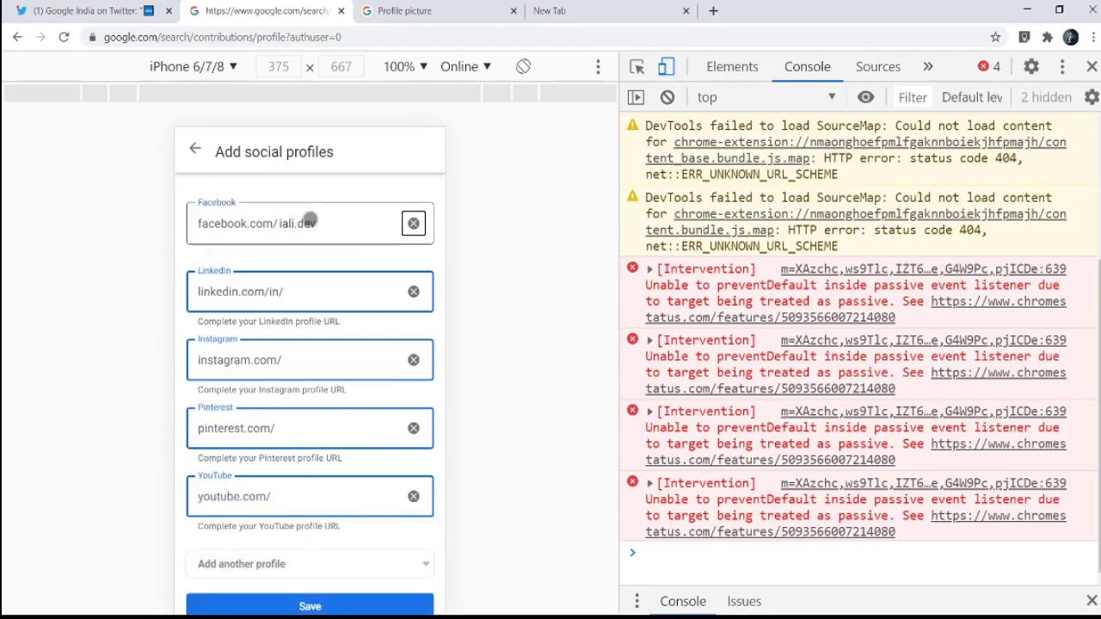
{"action": "left_click", "coordinate": [332, 303]}
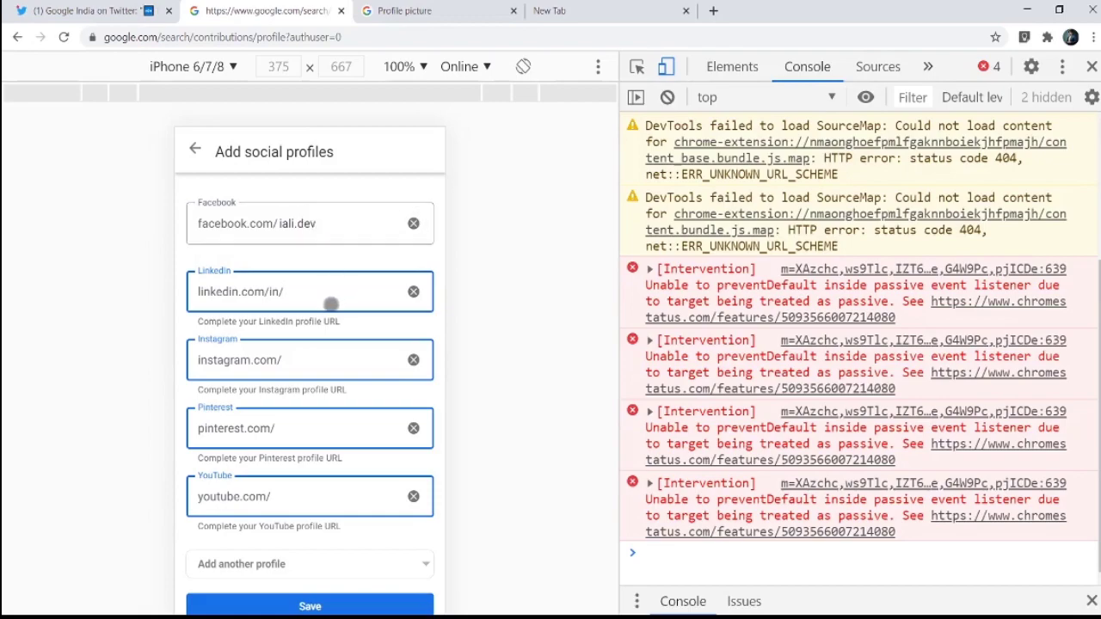
{"action": "type", "text": "ialimustufa"}
{"action": "key", "text": "Tab"}
{"action": "left_click", "coordinate": [319, 371]}
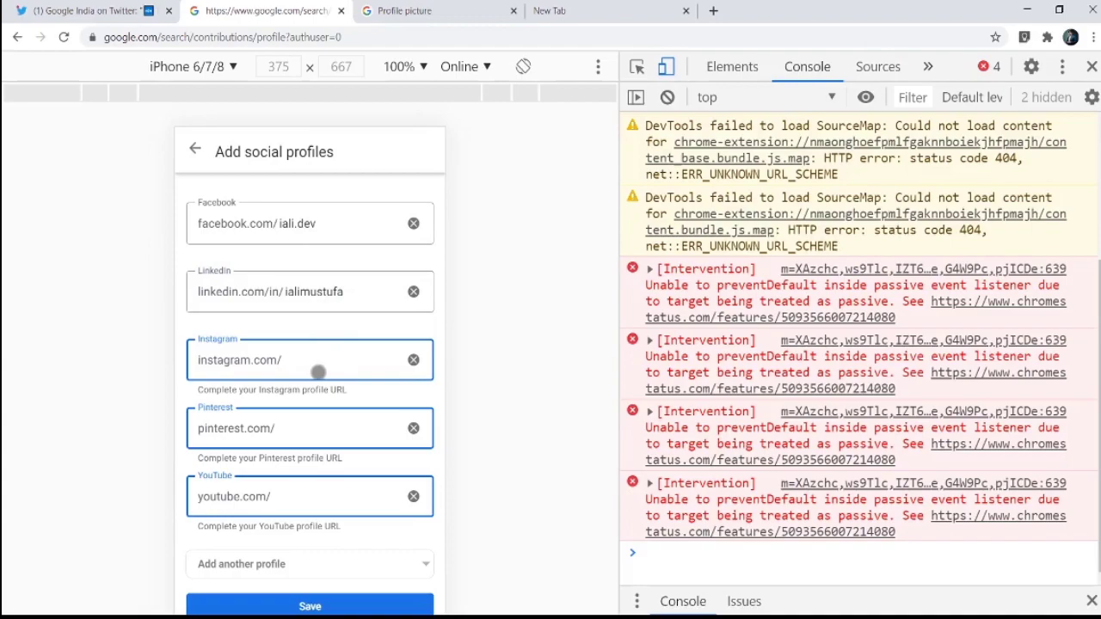
{"action": "type", "text": "ialimustufa"}
- Complete the Pinterest and YouTube profile URLs with the account's username and save the social profiles
{"action": "left_click", "coordinate": [303, 424]}
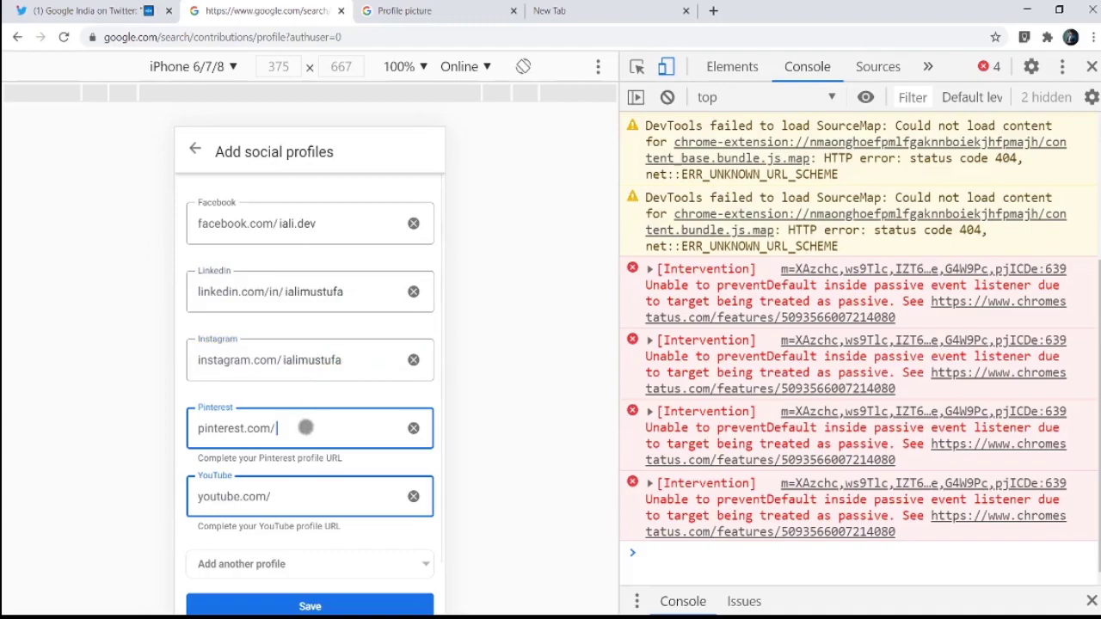
{"action": "type", "text": "ialimu"}
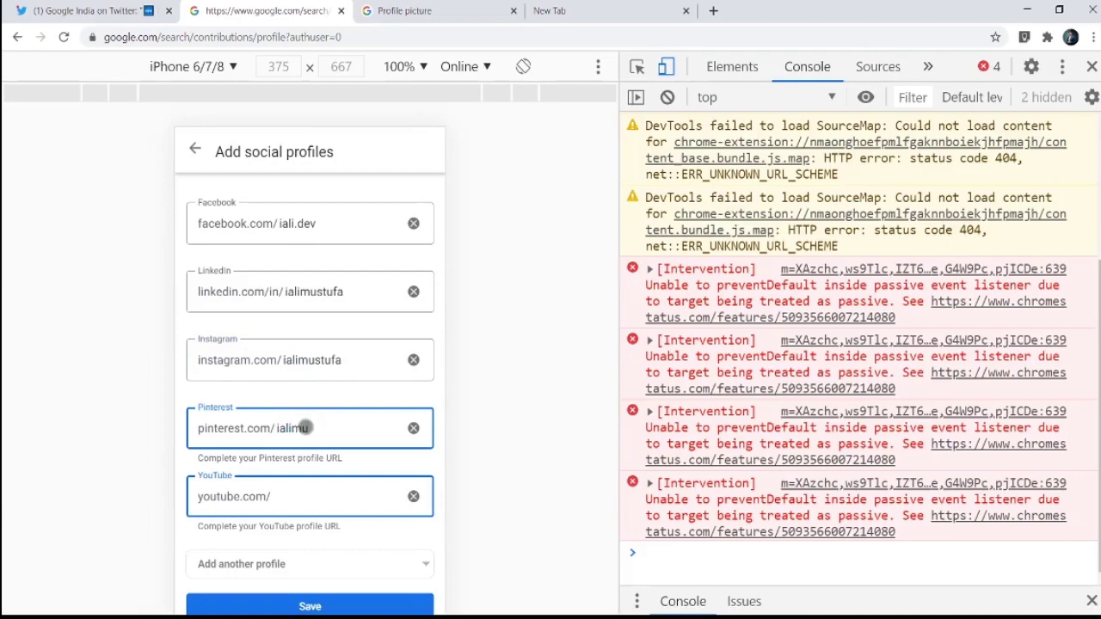
{"action": "type", "text": "stufa"}
{"action": "left_click", "coordinate": [294, 499]}
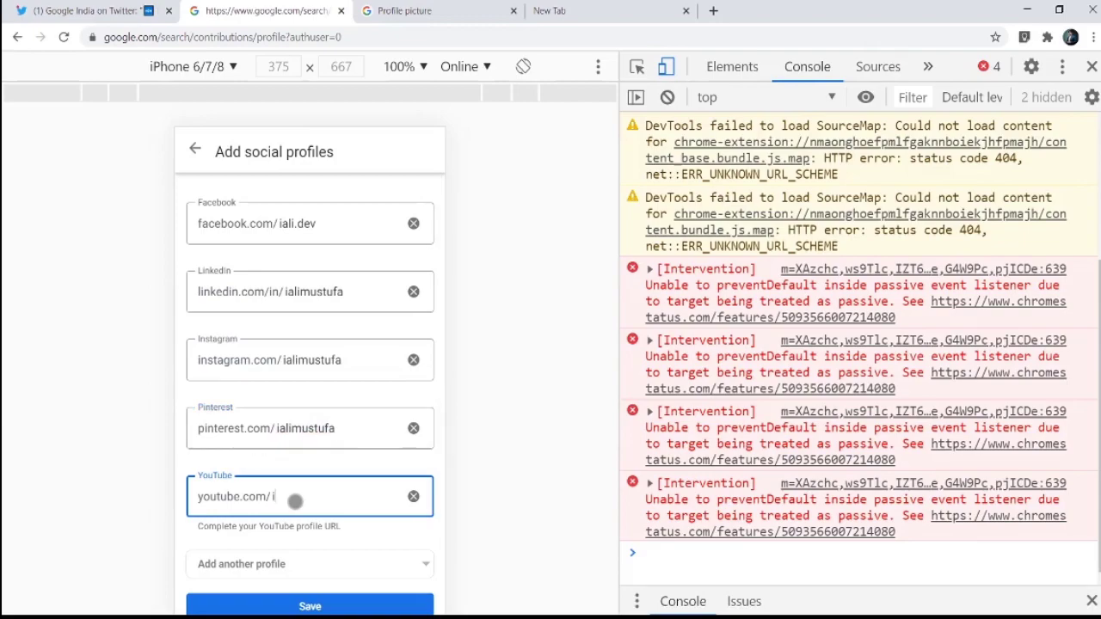
{"action": "type", "text": "ialimustufa"}
{"action": "scroll", "coordinate": [310, 516], "scroll_direction": "down", "scroll_amount": 1}
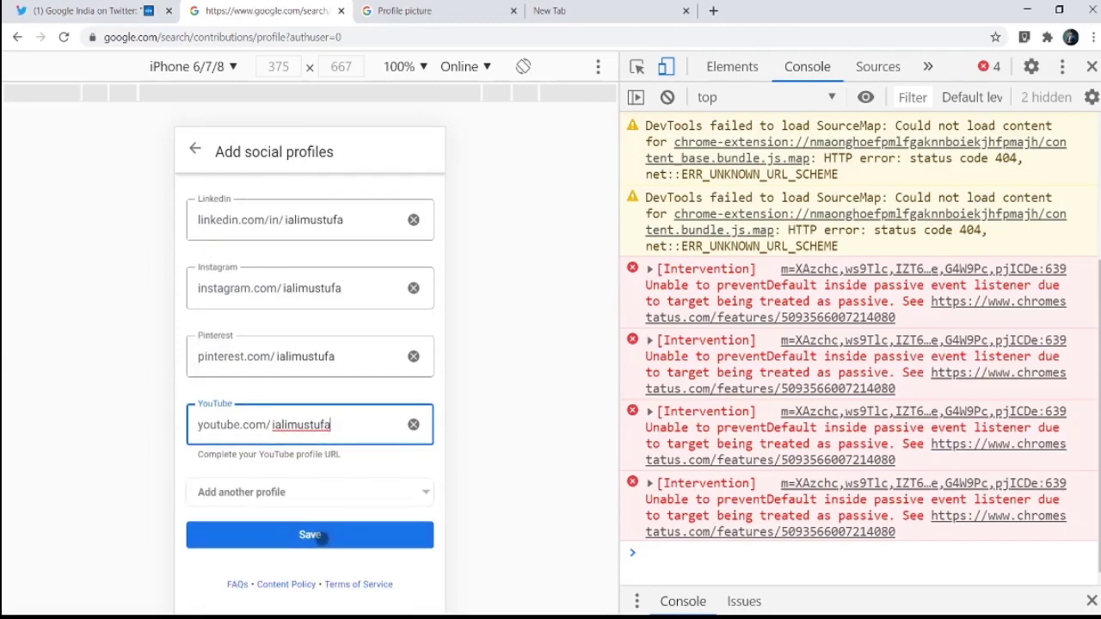
{"action": "left_click", "coordinate": [324, 538]}
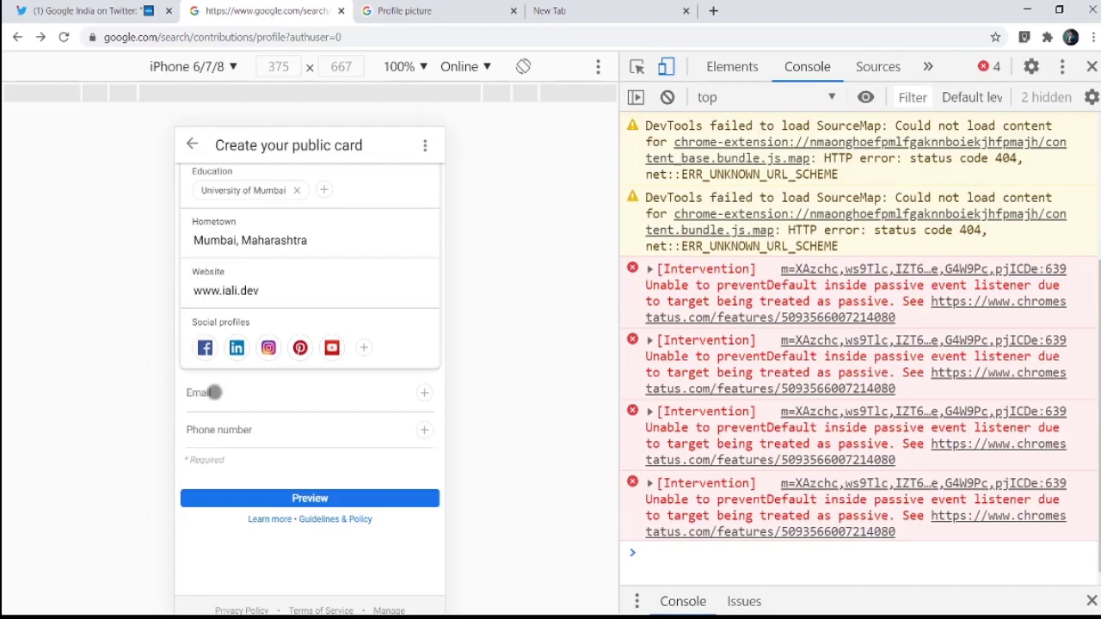
- Look over the completed form, then preview the public card and save it
{"action": "scroll", "coordinate": [230, 386], "scroll_direction": "up", "scroll_amount": 7}
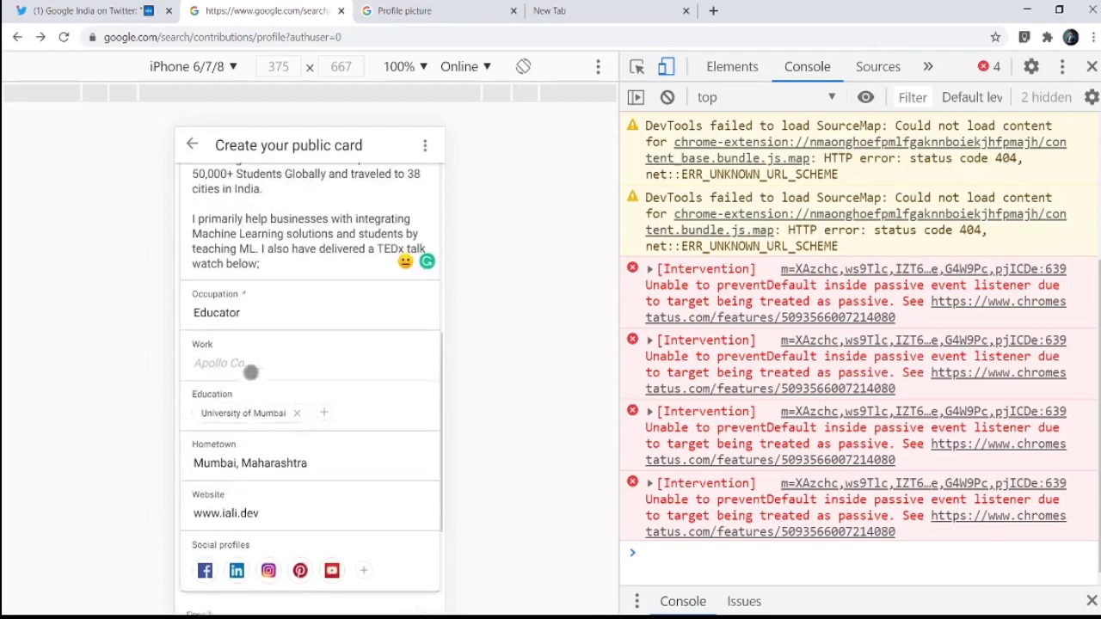
{"action": "scroll", "coordinate": [278, 335], "scroll_direction": "down", "scroll_amount": 6}
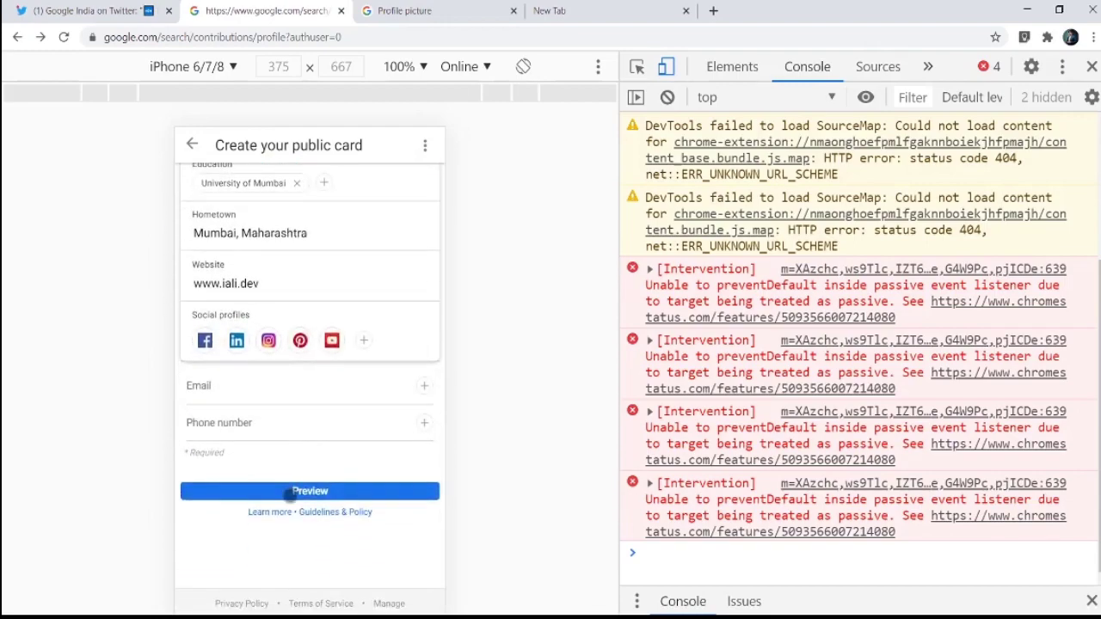
{"action": "left_click", "coordinate": [309, 491]}
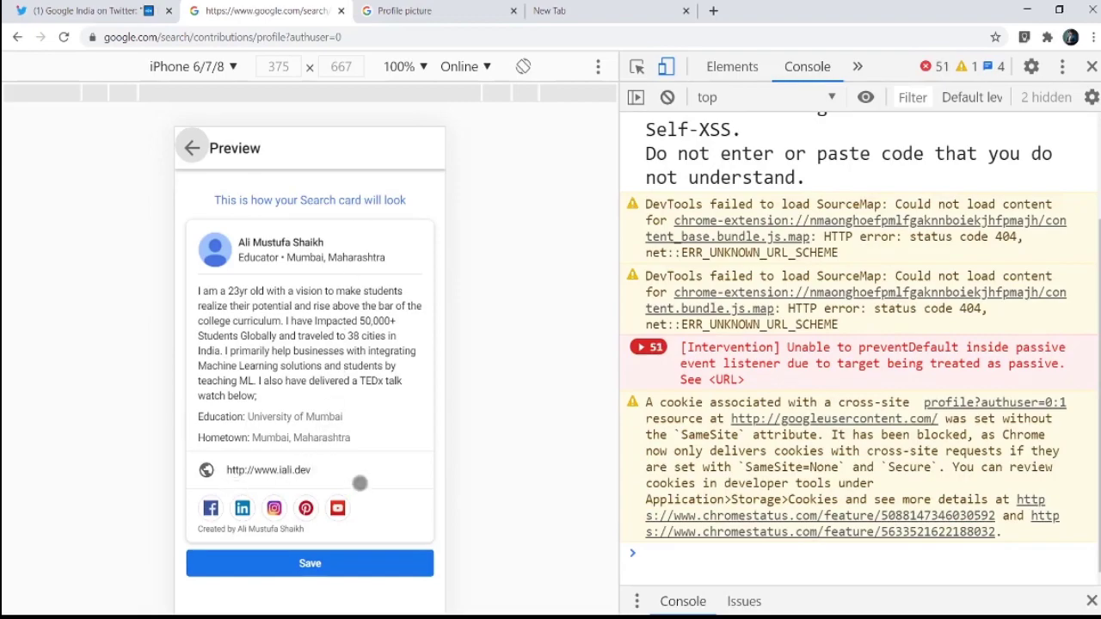
{"action": "left_click", "coordinate": [309, 563]}
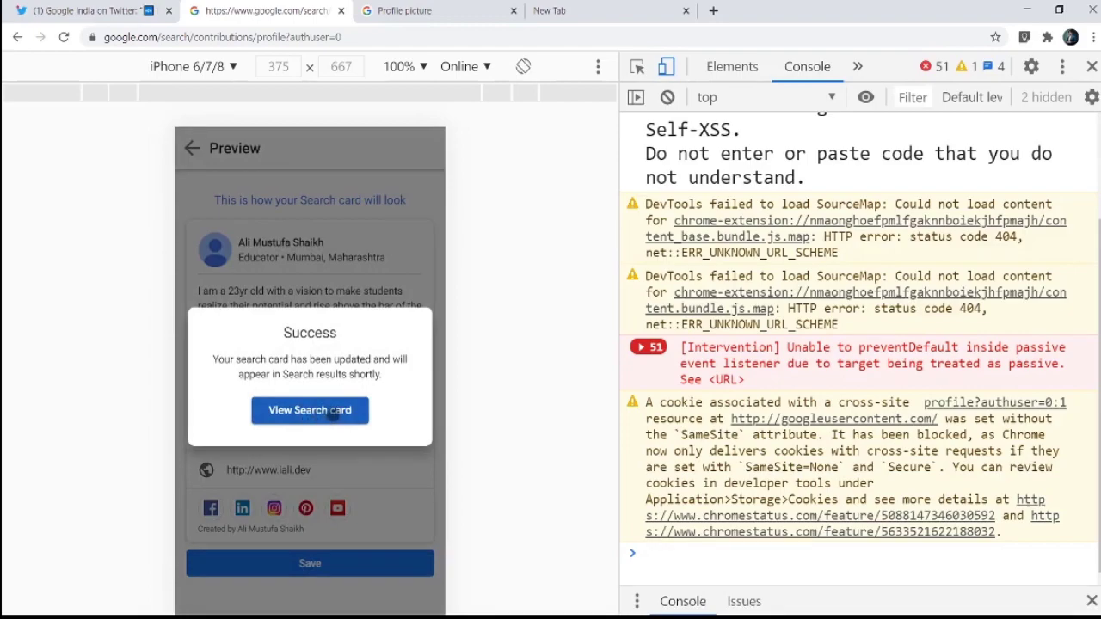
- View the saved search card in the "add me to search" results and look over its details
{"action": "left_click", "coordinate": [320, 411]}
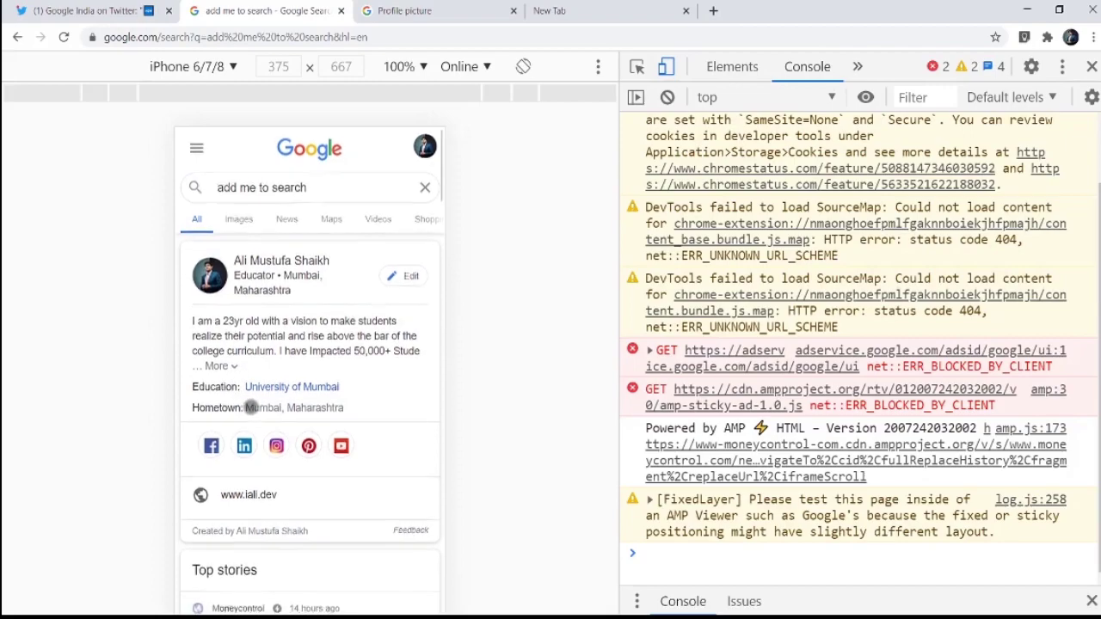
{"action": "scroll", "coordinate": [267, 410], "scroll_direction": "down", "scroll_amount": 2}
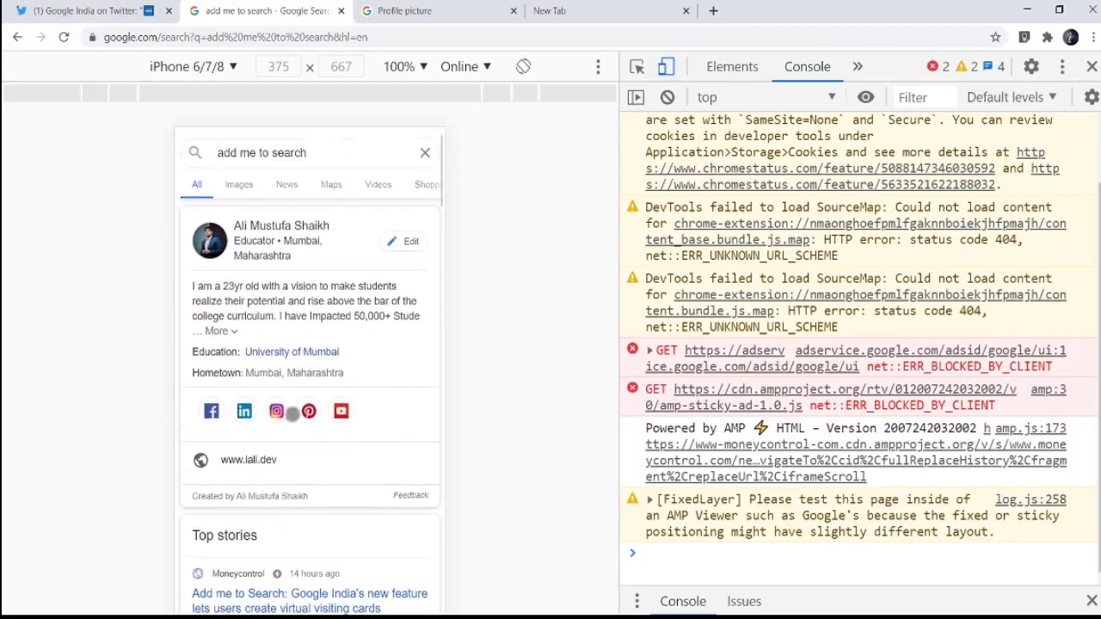
{"action": "scroll", "coordinate": [293, 415], "scroll_direction": "up", "scroll_amount": 1}
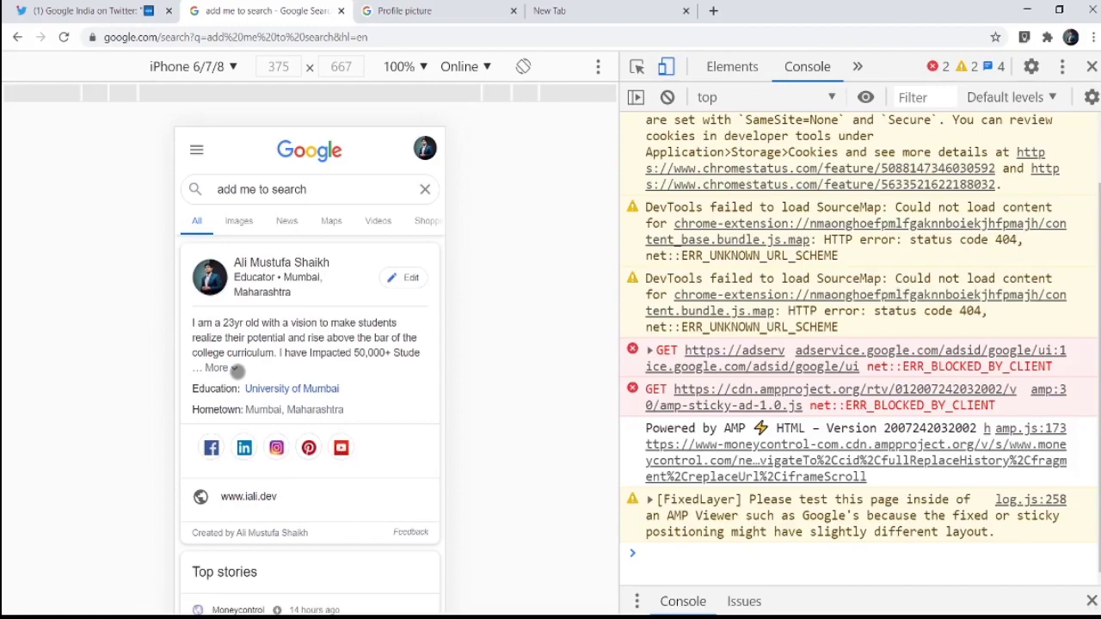
{"action": "scroll", "coordinate": [241, 386], "scroll_direction": "down", "scroll_amount": 4}
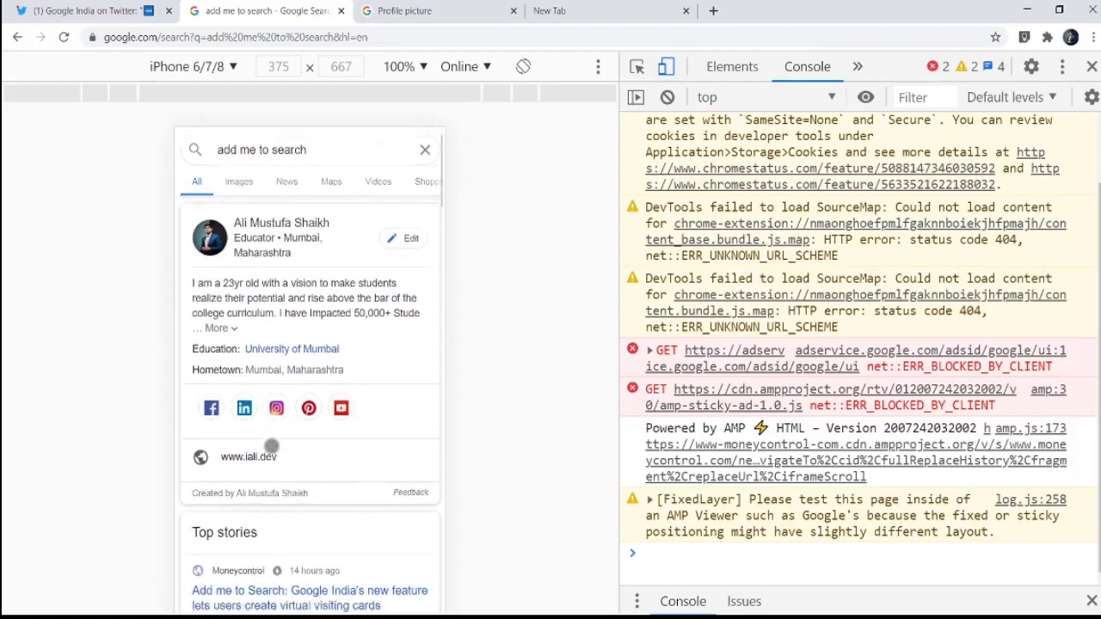
{"action": "scroll", "coordinate": [335, 363], "scroll_direction": "up", "scroll_amount": 4}
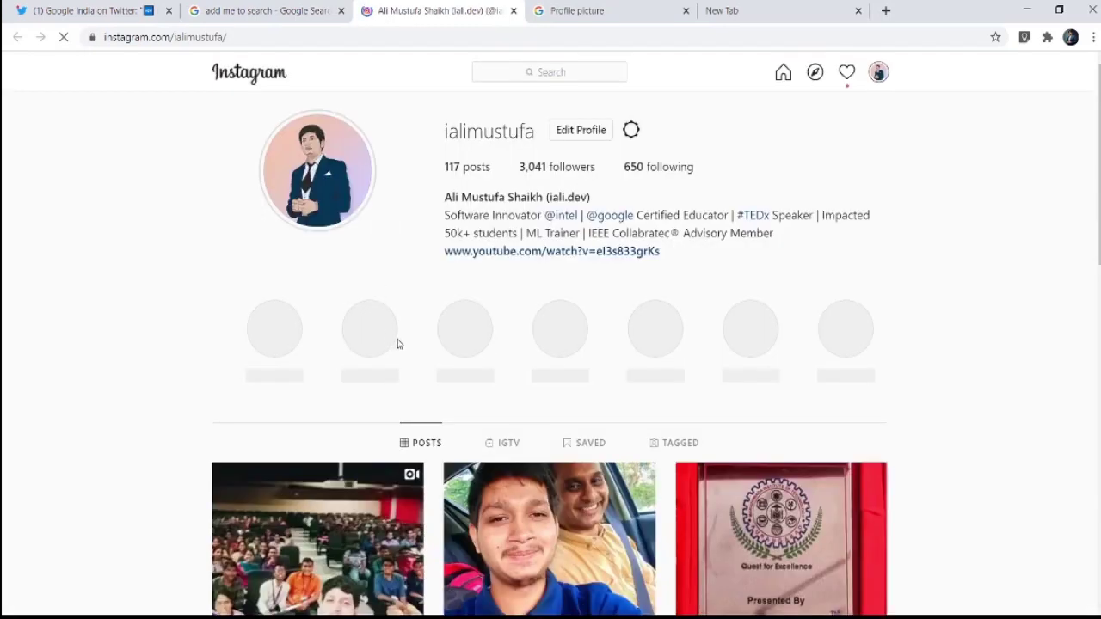
- Look through the Instagram profile linked on the card and return to Google India's people card tweet
{"action": "scroll", "coordinate": [437, 457], "scroll_direction": "down", "scroll_amount": 9}
{"action": "scroll", "coordinate": [471, 429], "scroll_direction": "up", "scroll_amount": 10}
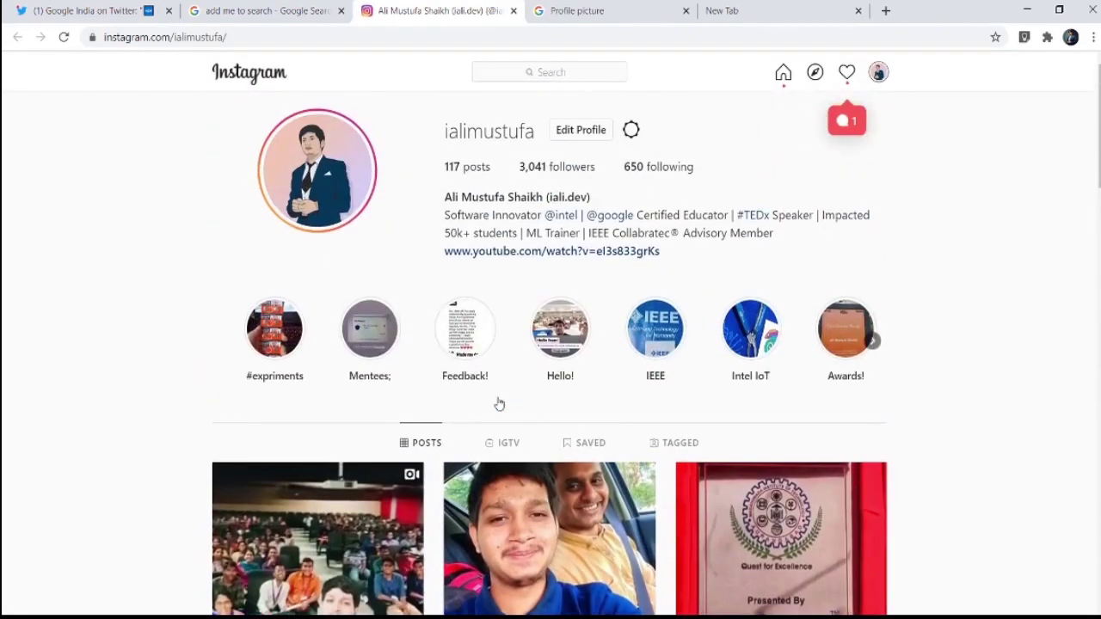
{"action": "left_click", "coordinate": [255, 12]}
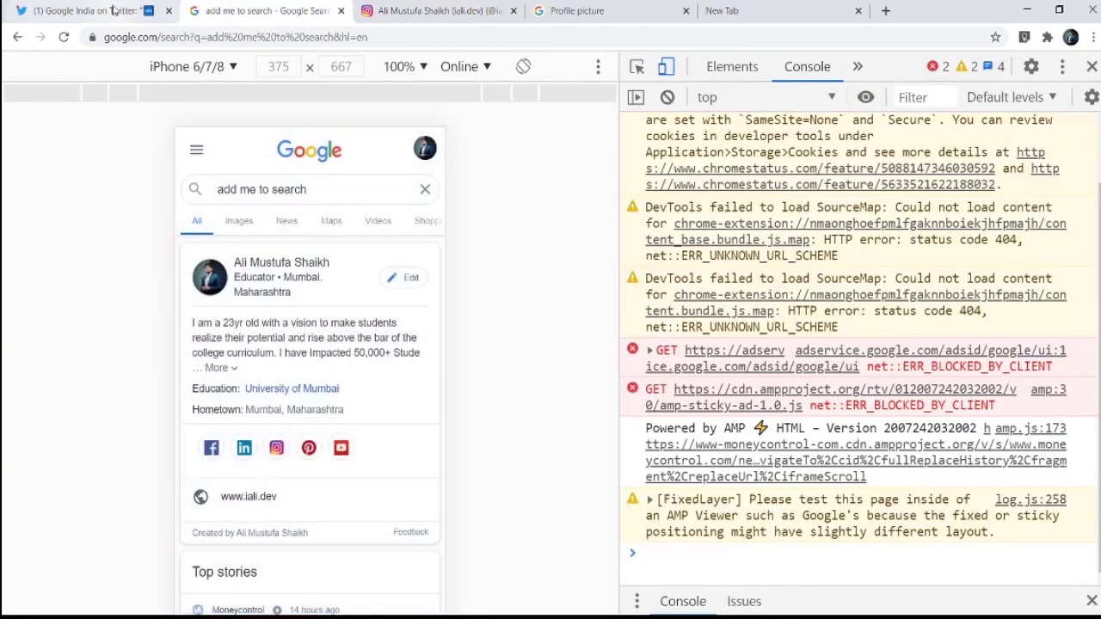
{"action": "left_click", "coordinate": [86, 10]}
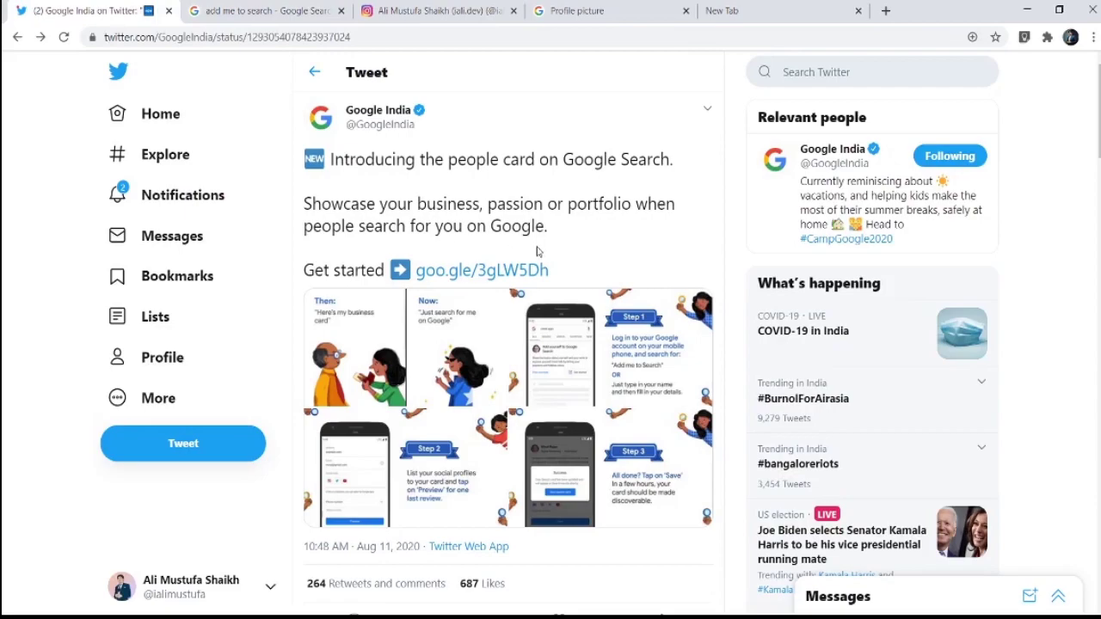